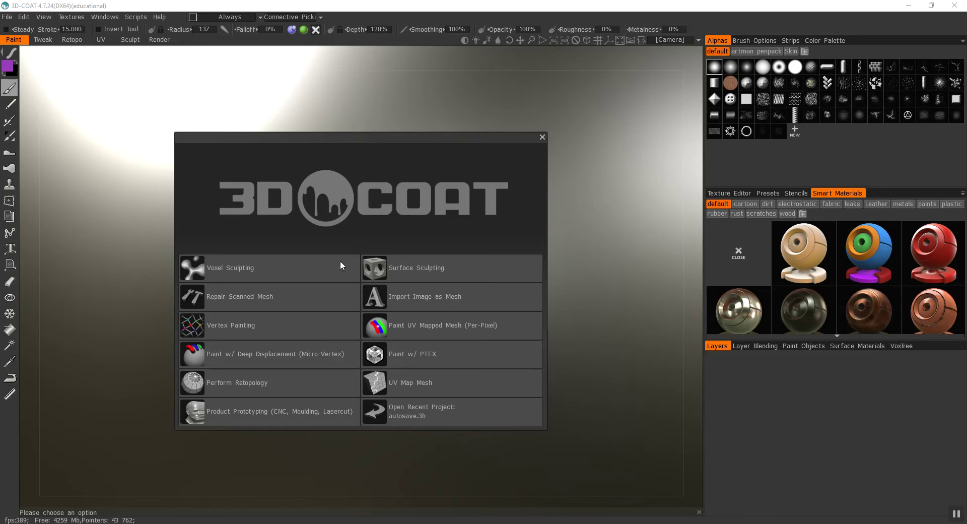
# Start a voxel sculpting project by importing Red Hood Domino v8.stl and auto-scaling the mesh.
pyautogui.click(249, 267)
pyautogui.click(285, 269)
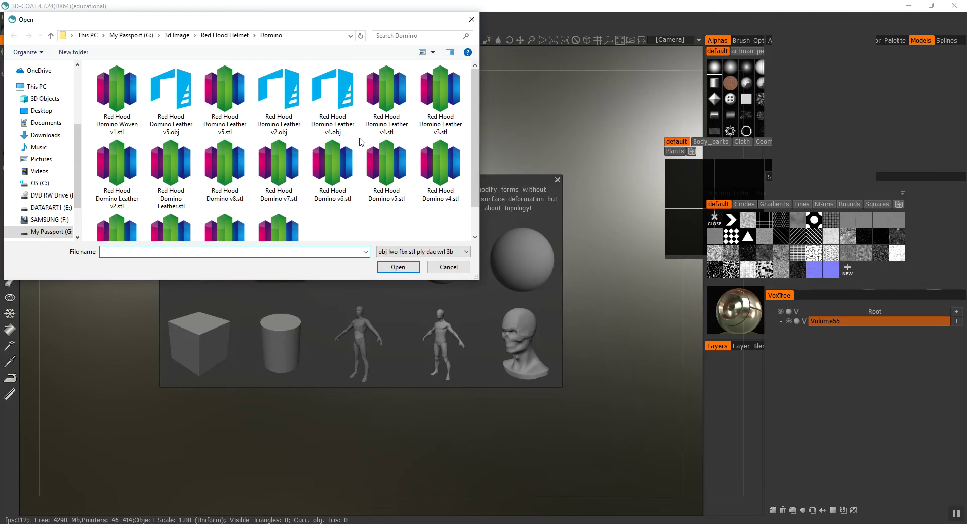
pyautogui.click(225, 166)
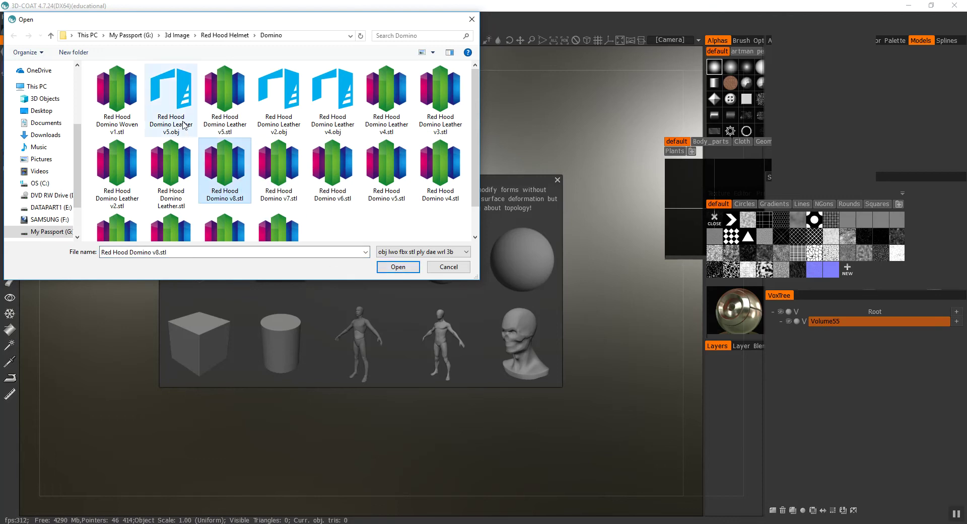
pyautogui.click(400, 266)
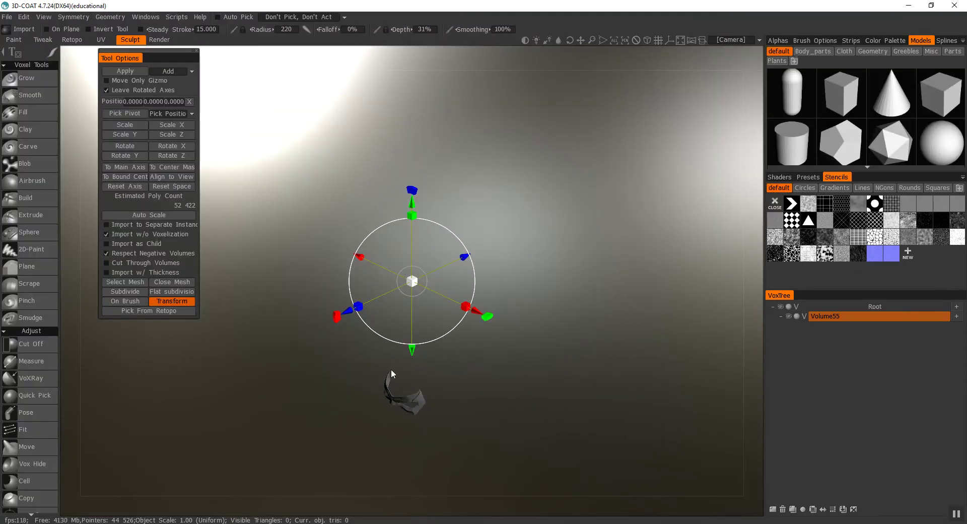
pyautogui.click(185, 214)
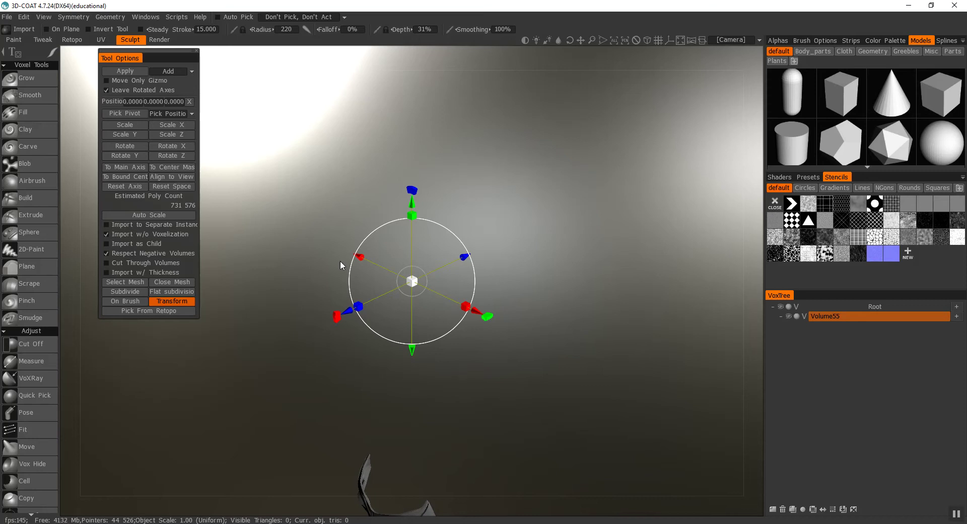
# Move the gizmo to the bounding-box center and set the mask's position to 0, 0, 0.
pyautogui.click(145, 177)
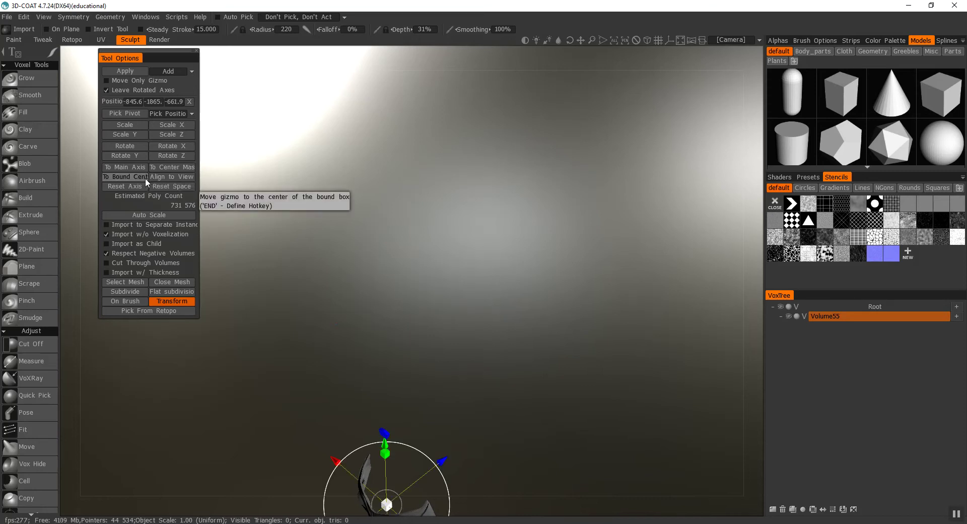
pyautogui.click(139, 102)
pyautogui.write('0')
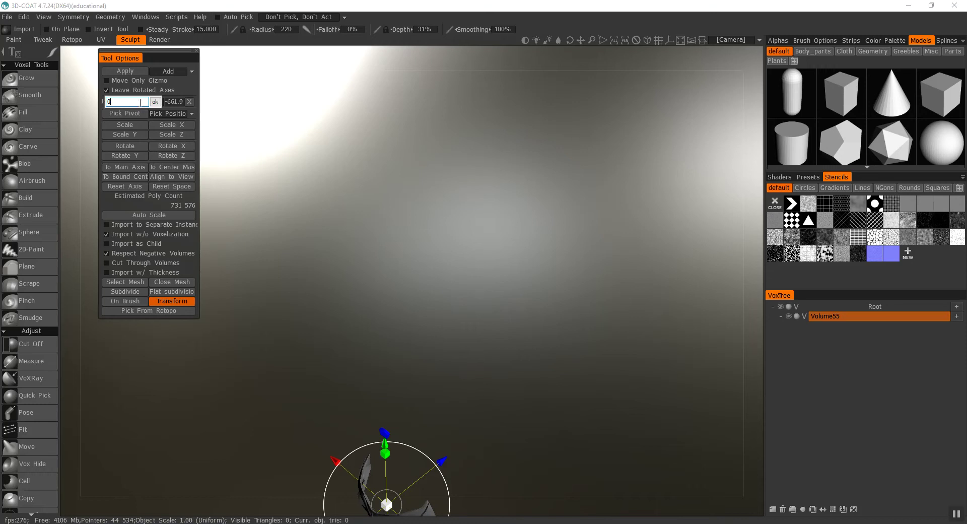
pyautogui.click(178, 102)
pyautogui.write('0')
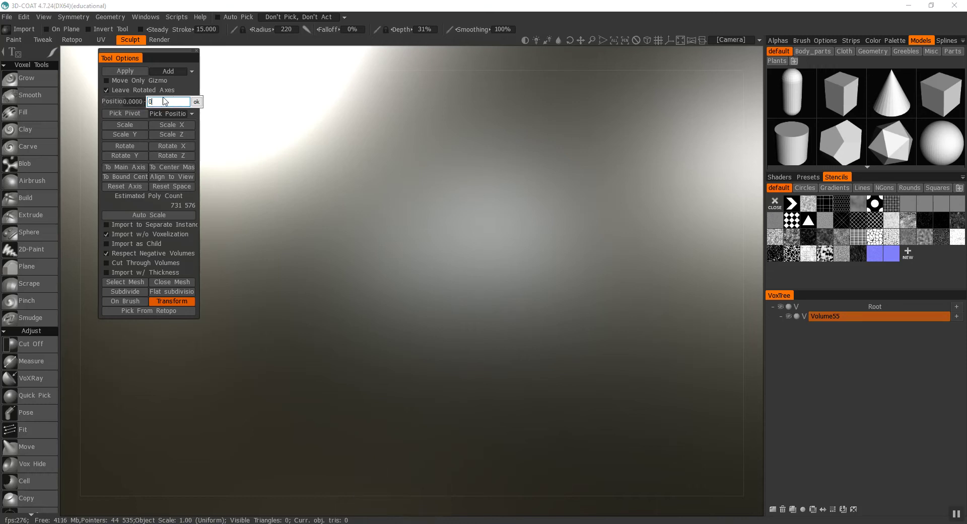
pyautogui.click(181, 89)
pyautogui.click(156, 102)
pyautogui.write('00')
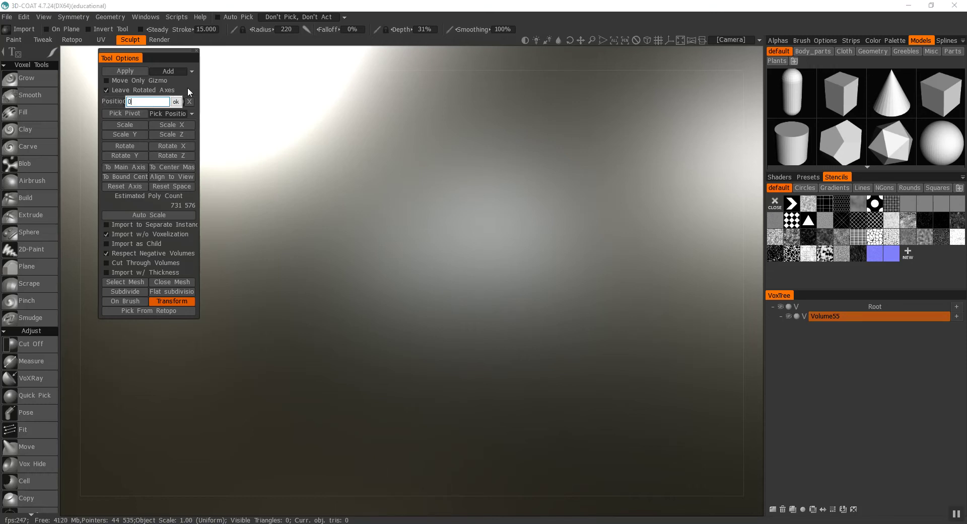
pyautogui.press('Return')
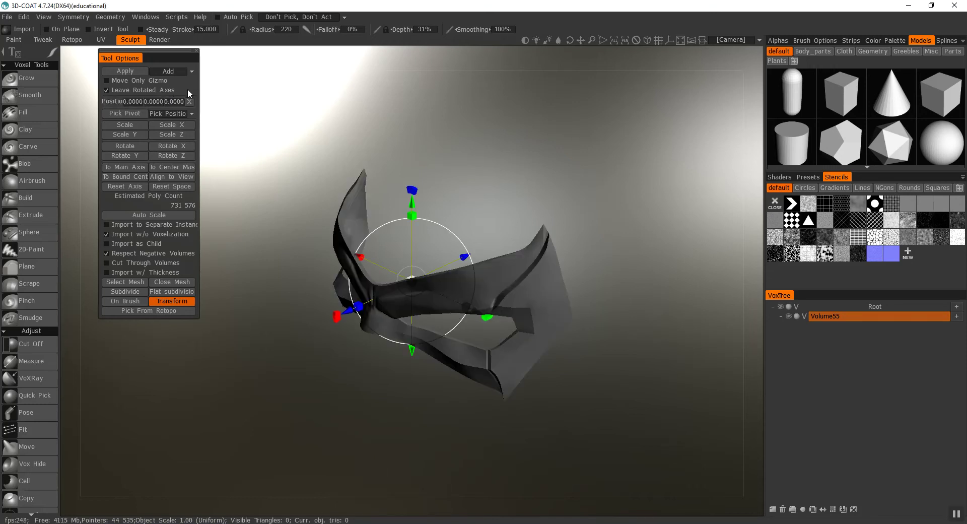
# Apply the import, keeping the object's initial scale and position for export, and switch to the Draw tool.
pyautogui.click(125, 71)
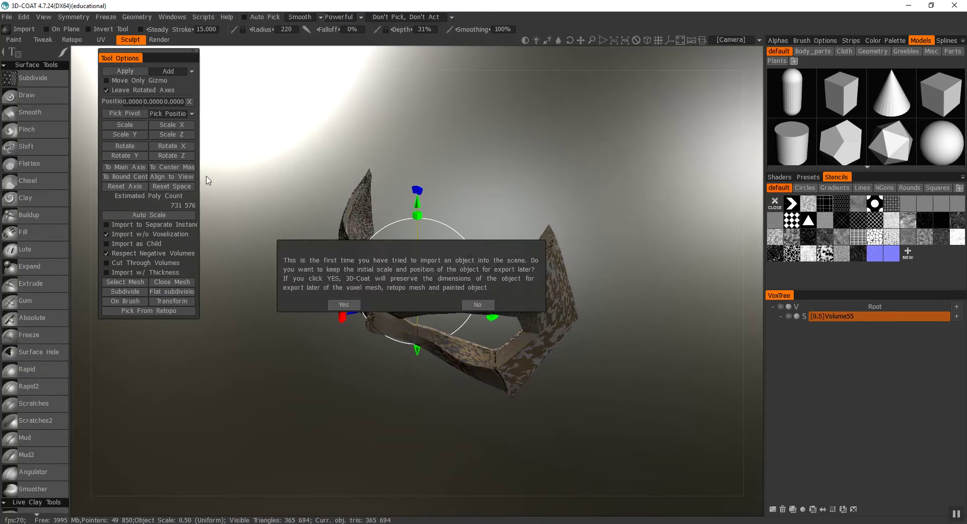
pyautogui.click(342, 303)
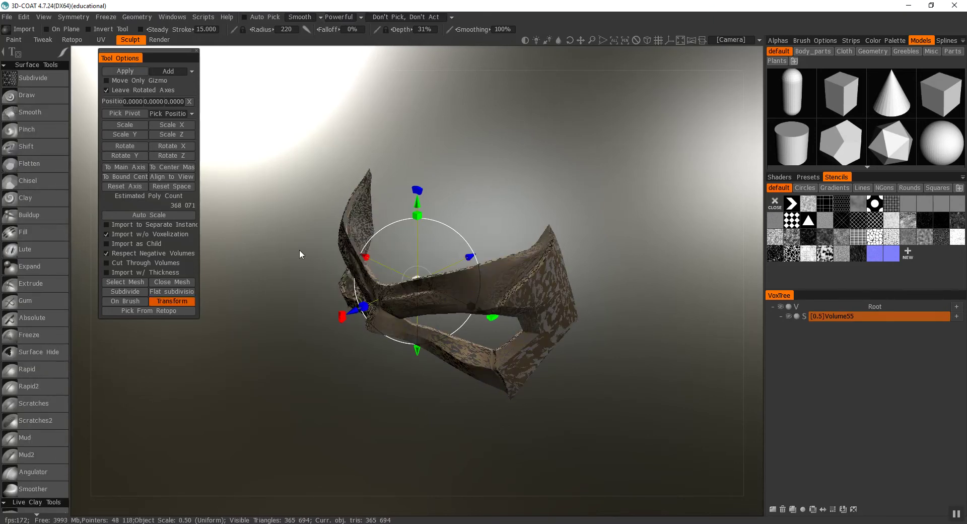
pyautogui.click(48, 94)
pyautogui.moveTo(265, 154); pyautogui.dragTo(319, 143)
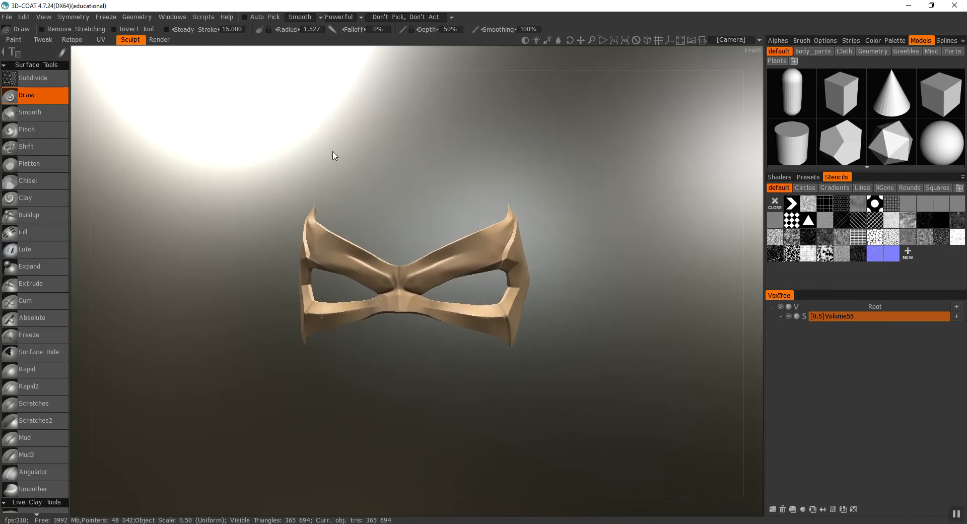
# Set up mirror symmetry on the X axis for the mask.
pyautogui.click(73, 18)
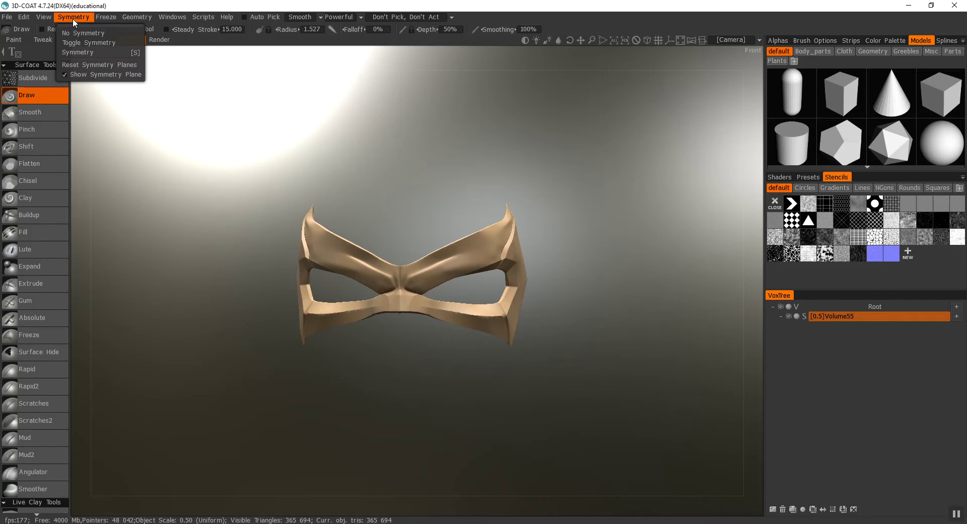
pyautogui.click(80, 53)
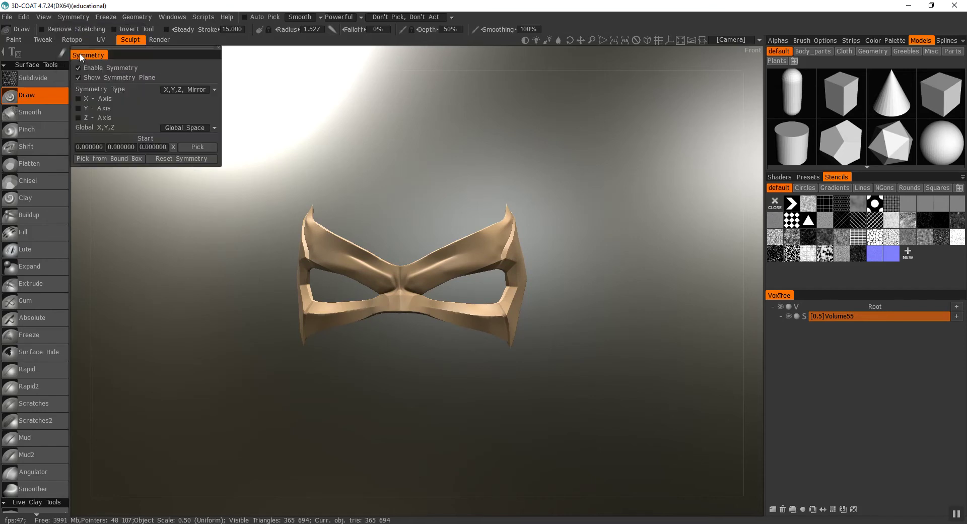
pyautogui.click(80, 98)
pyautogui.moveTo(421, 142); pyautogui.dragTo(427, 225)
pyautogui.moveTo(330, 162); pyautogui.dragTo(397, 125)
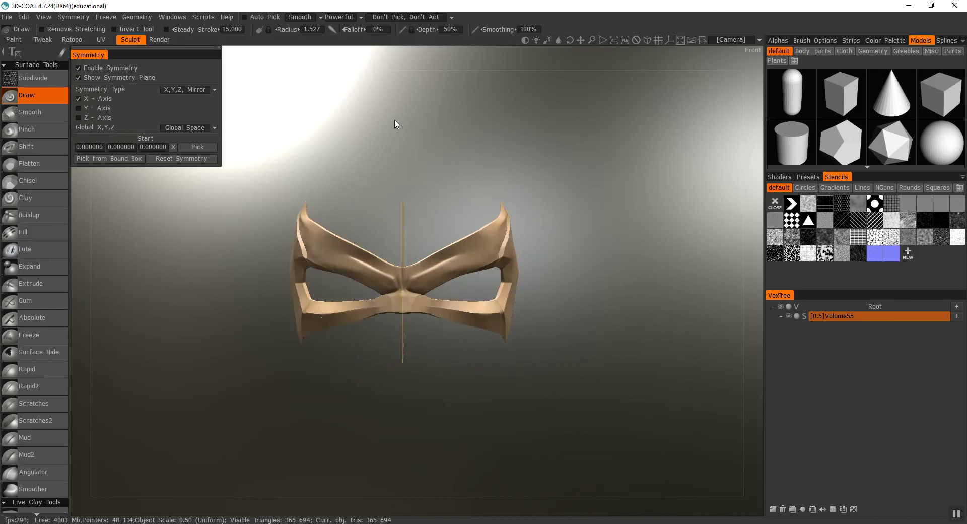
pyautogui.click(219, 47)
pyautogui.moveTo(231, 106); pyautogui.dragTo(290, 145)
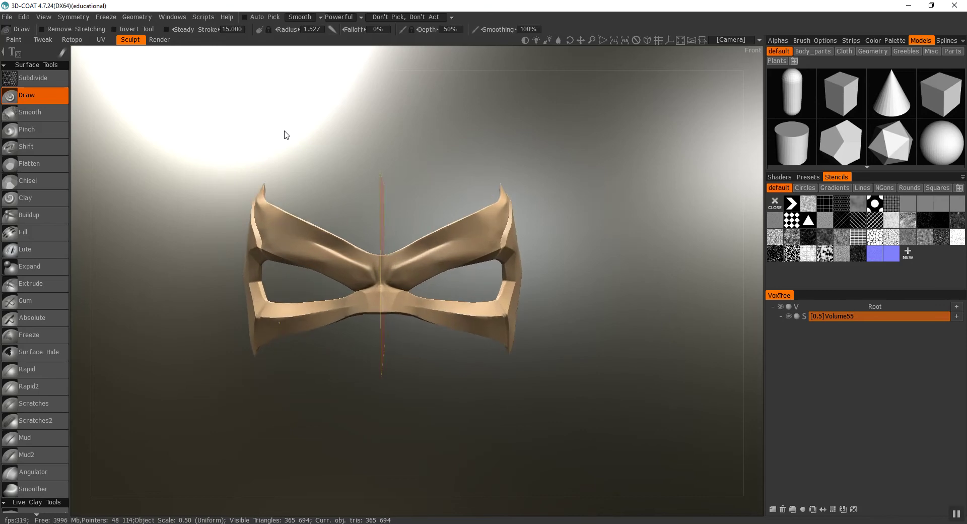
pyautogui.moveTo(285, 131); pyautogui.dragTo(305, 146, button='middle')
pyautogui.moveTo(305, 144); pyautogui.dragTo(302, 137, button='right')
pyautogui.moveTo(302, 142); pyautogui.dragTo(200, 76)
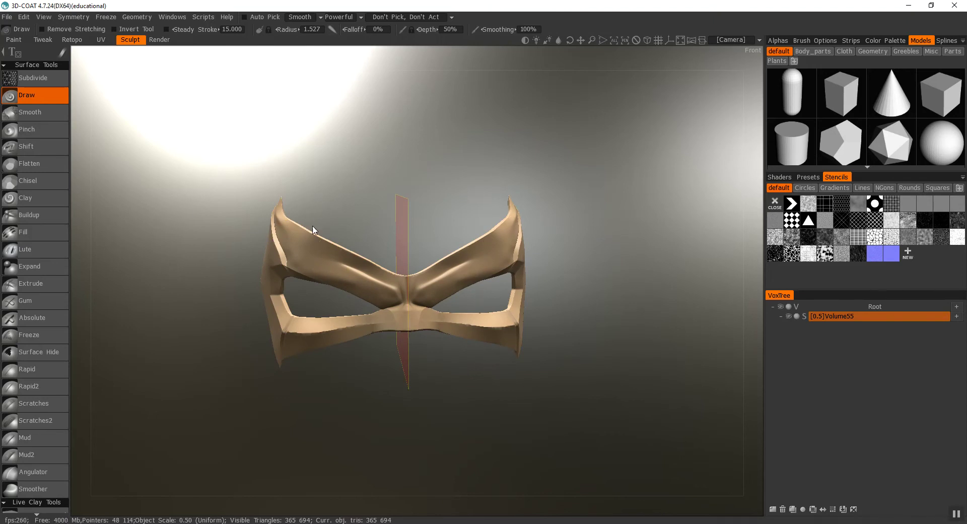
# Turn on the wireframe display and inspect the mesh density around the mask's side.
pyautogui.click(68, 17)
pyautogui.click(49, 19)
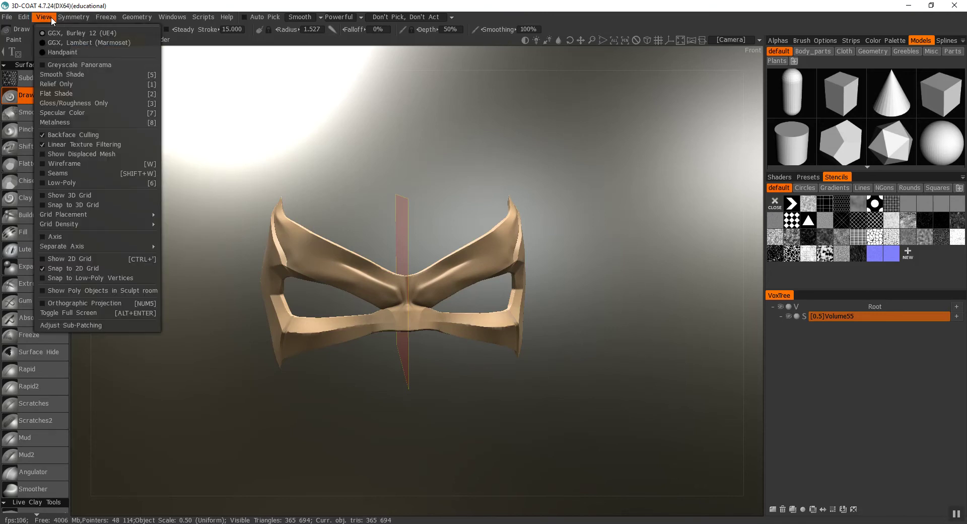
pyautogui.click(74, 165)
pyautogui.moveTo(220, 157); pyautogui.dragTo(364, 152)
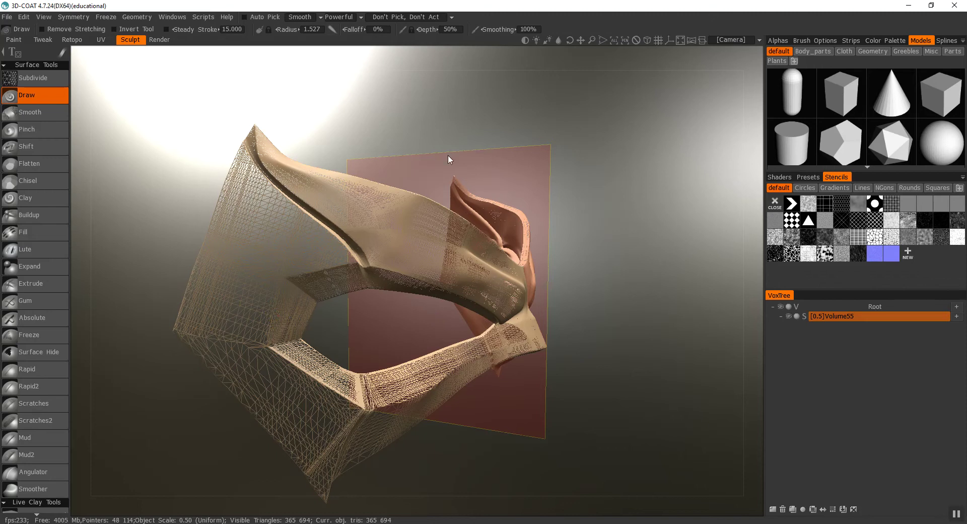
pyautogui.moveTo(448, 159)
pyautogui.mouseDown()
pyautogui.moveTo(417, 156)
pyautogui.moveTo(330, 267)
pyautogui.mouseUp()
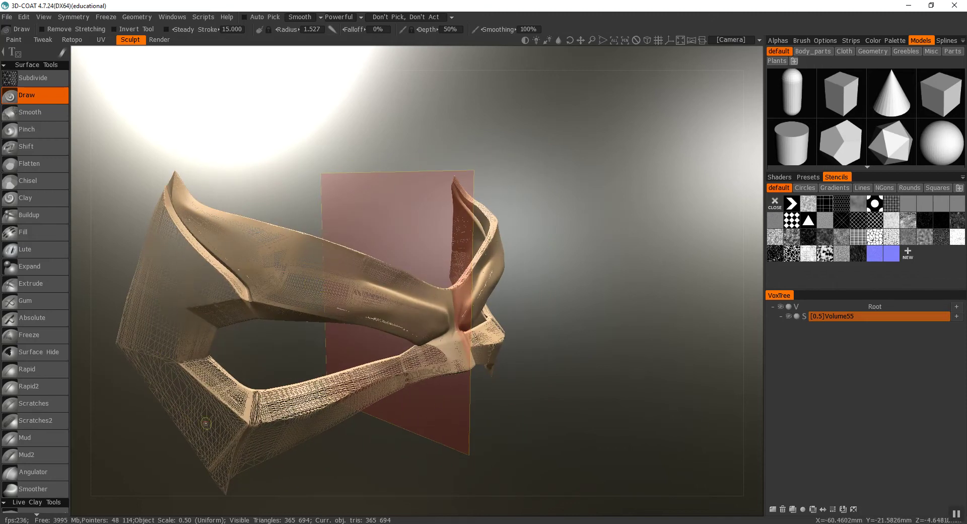
pyautogui.moveTo(239, 176); pyautogui.dragTo(264, 194)
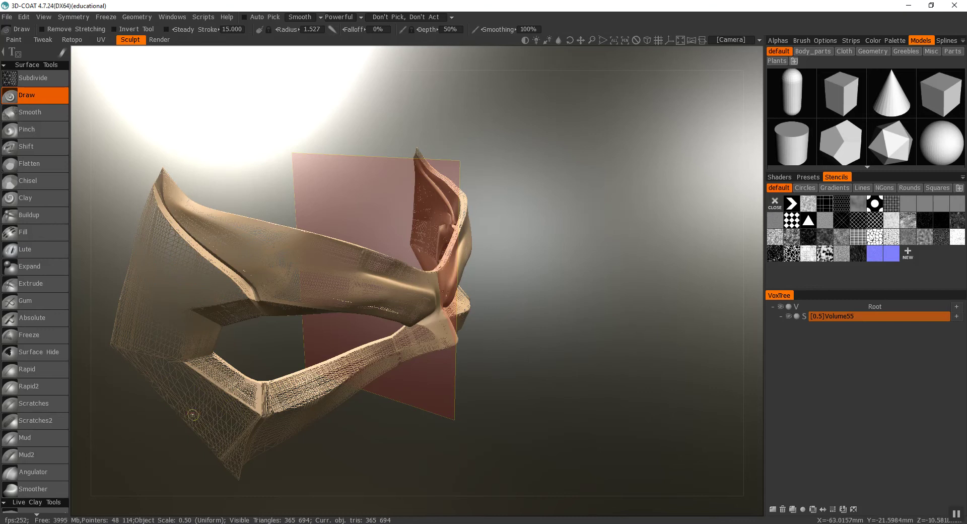
pyautogui.moveTo(283, 205); pyautogui.dragTo(335, 201)
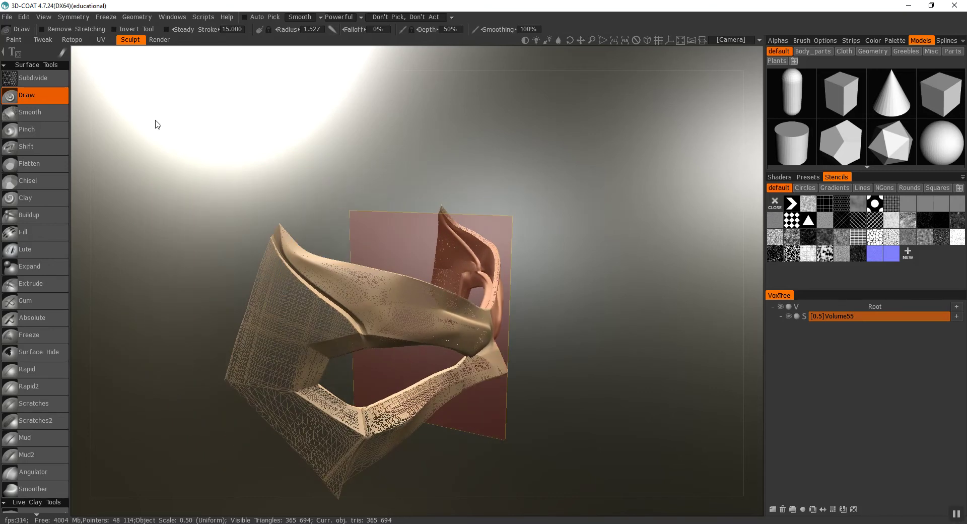
# Outline and freeze the mask's side panel around the outer eye corner with the Subdivide tool, mirrored on both sides.
pyautogui.click(51, 80)
pyautogui.moveTo(291, 177); pyautogui.dragTo(277, 133)
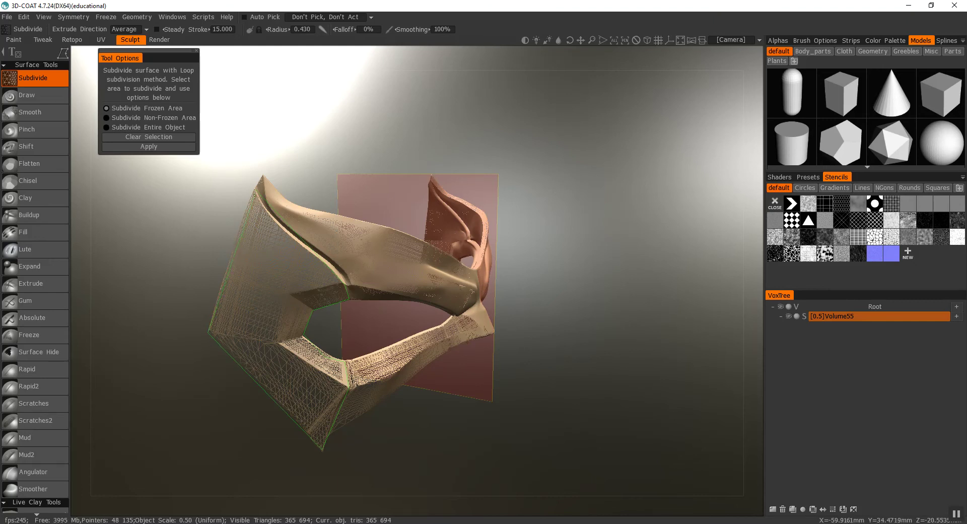
pyautogui.click(244, 230)
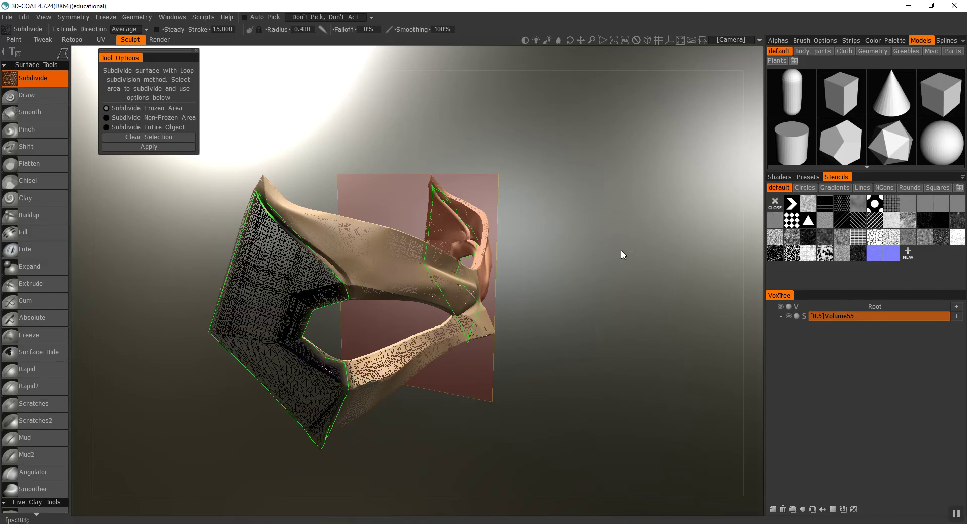
pyautogui.click(45, 95)
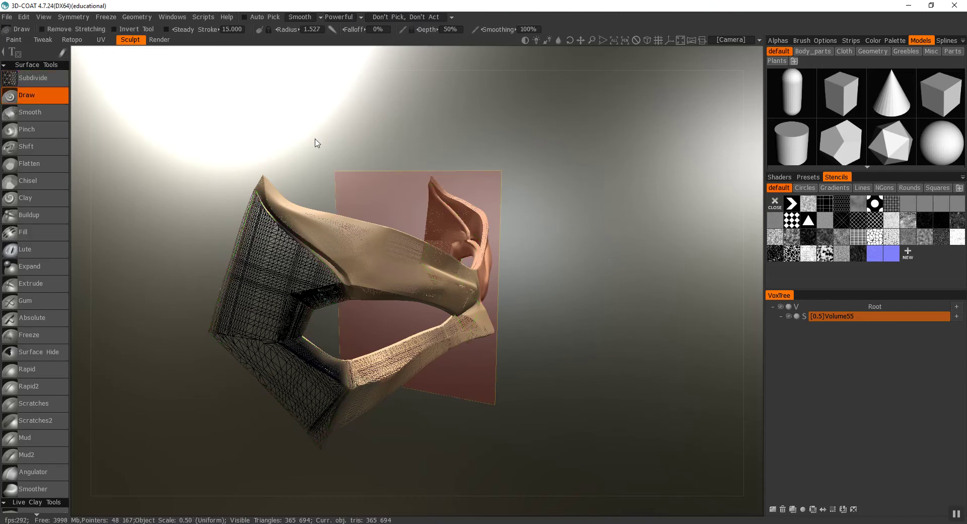
pyautogui.moveTo(315, 142)
pyautogui.mouseDown()
pyautogui.moveTo(522, 169)
pyautogui.moveTo(383, 161)
pyautogui.mouseUp()
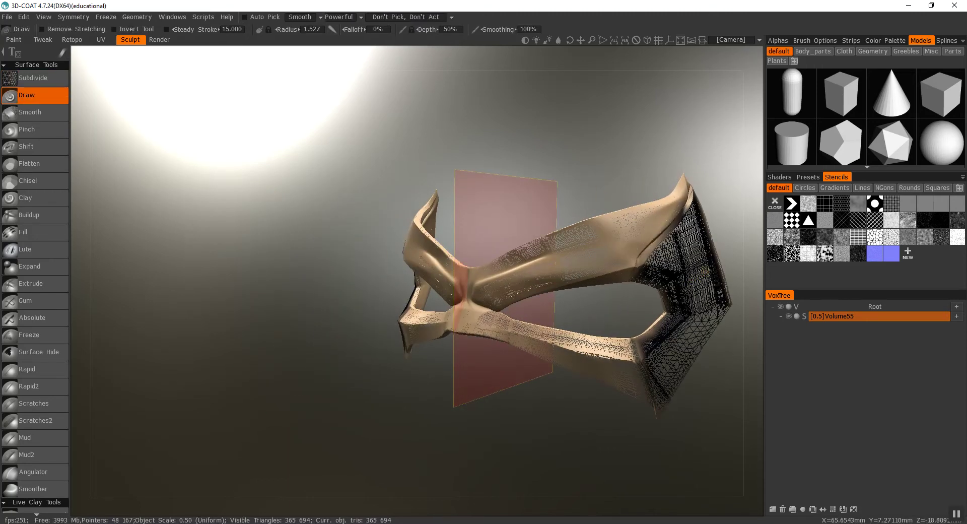
pyautogui.moveTo(461, 150); pyautogui.dragTo(425, 173)
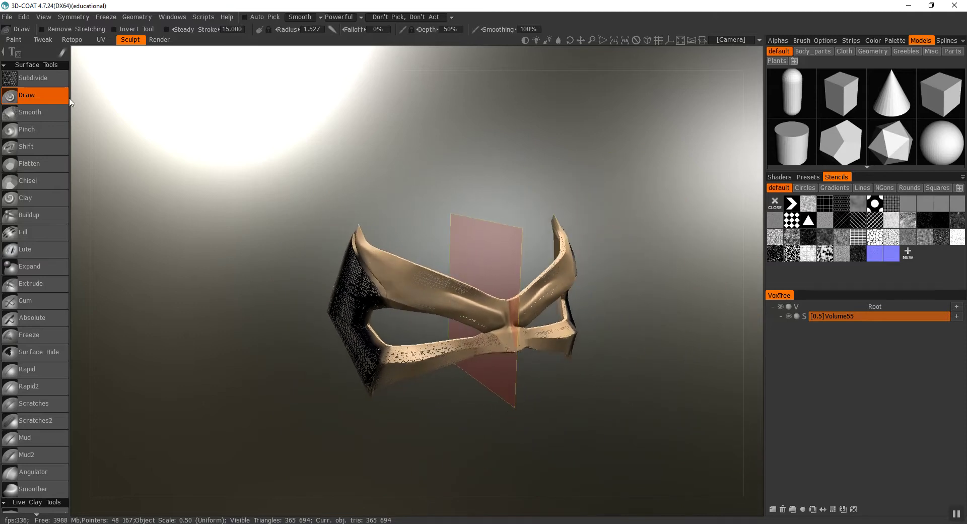
# Subdivide the frozen side panels twice and clear the selection.
pyautogui.click(43, 80)
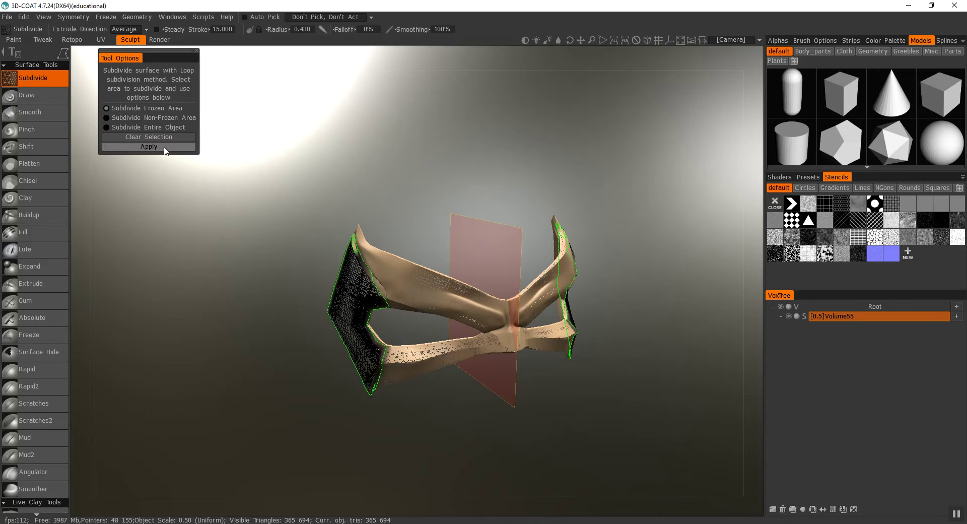
pyautogui.click(151, 146)
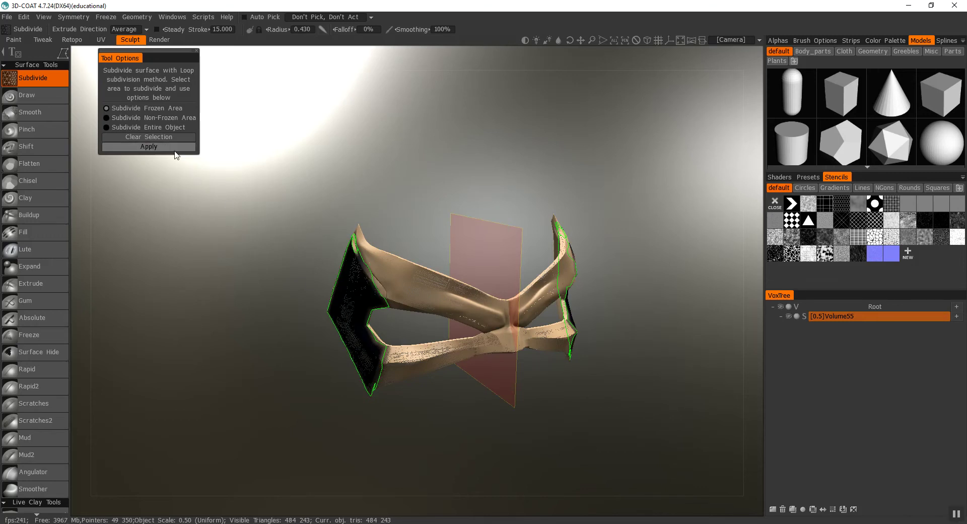
pyautogui.click(174, 147)
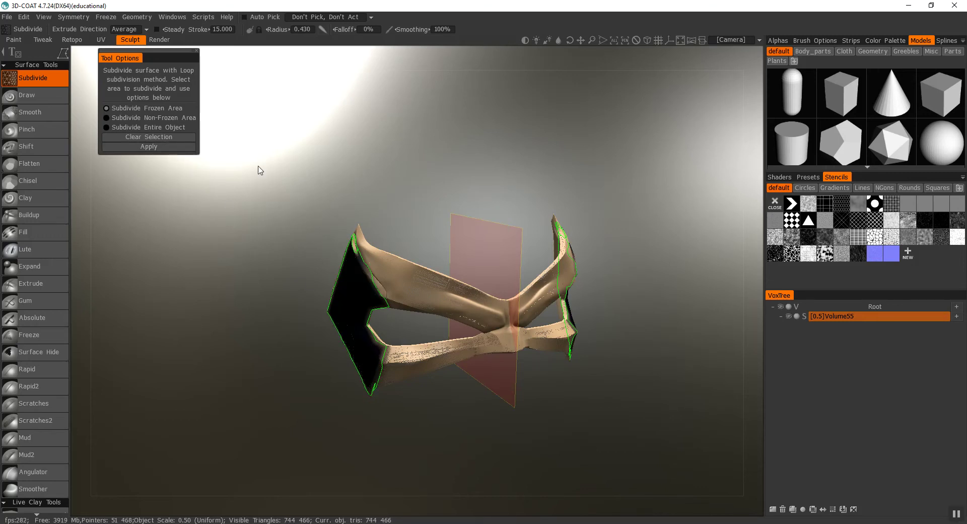
pyautogui.click(135, 137)
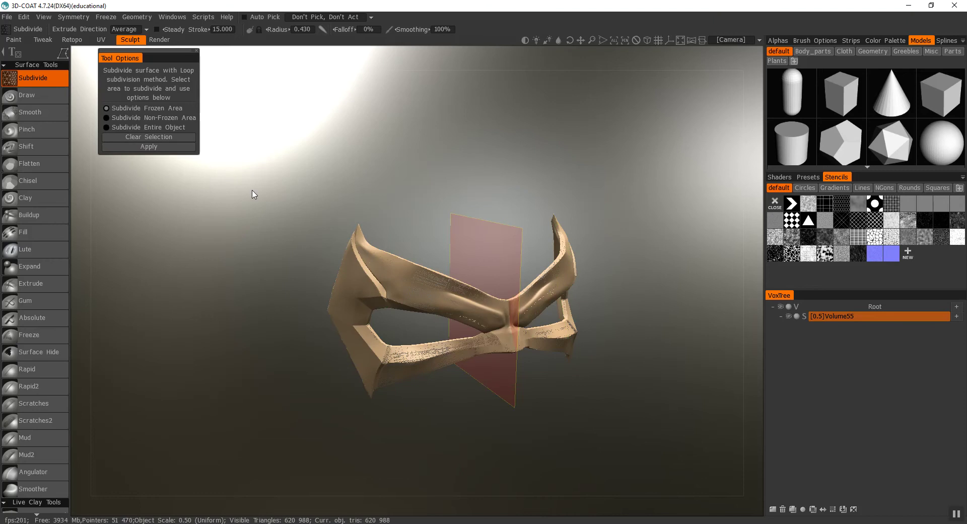
# Examine the wireframe density of the subdivided side panels and the rest of the mask from the front, side and back.
pyautogui.click(27, 96)
pyautogui.keyDown('alt'); pyautogui.moveTo(307, 182); pyautogui.dragTo(304, 168); pyautogui.keyUp('alt')
pyautogui.keyDown('alt'); pyautogui.moveTo(304, 167); pyautogui.dragTo(332, 244, button='right'); pyautogui.keyUp('alt')
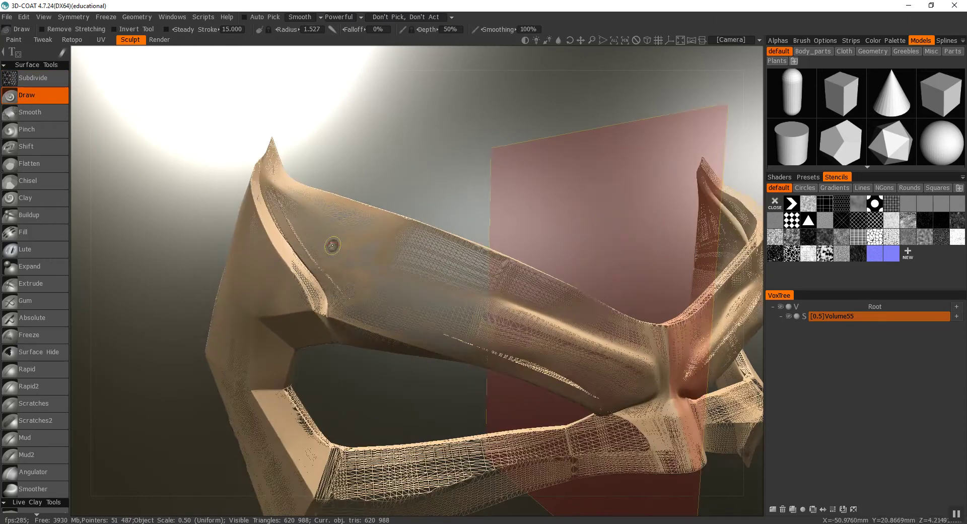
pyautogui.moveTo(332, 243)
pyautogui.keyDown('alt'); pyautogui.mouseDown()
pyautogui.moveTo(421, 178)
pyautogui.moveTo(497, 160)
pyautogui.moveTo(523, 172)
pyautogui.moveTo(518, 197)
pyautogui.moveTo(537, 192)
pyautogui.moveTo(533, 174)
pyautogui.mouseUp(); pyautogui.keyUp('alt')
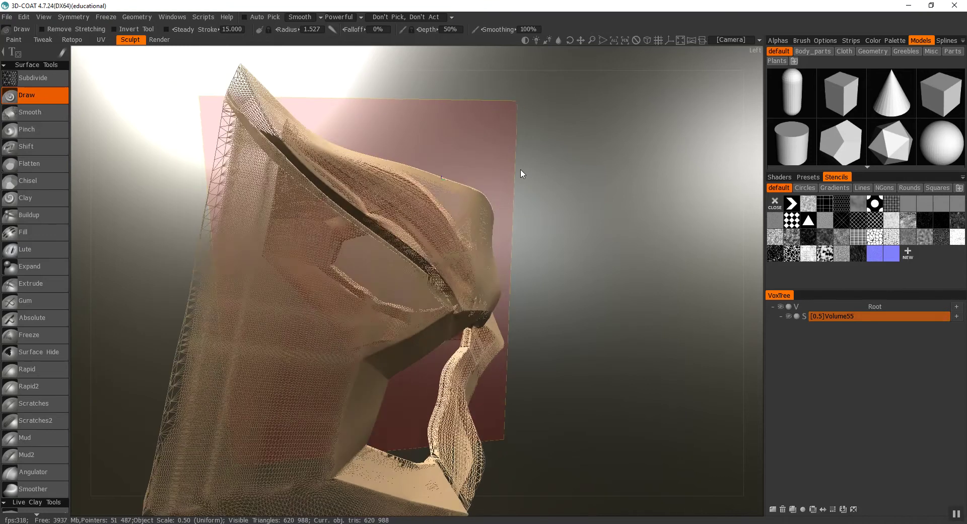
pyautogui.moveTo(520, 170); pyautogui.dragTo(476, 189)
pyautogui.scroll(-4, 552, 174)
pyautogui.moveTo(265, 160); pyautogui.dragTo(470, 218)
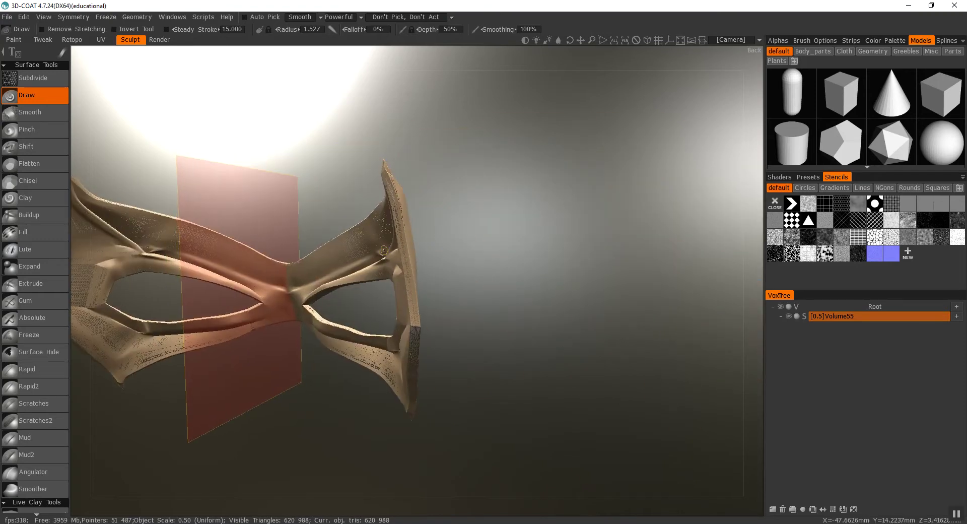
pyautogui.moveTo(373, 255); pyautogui.dragTo(151, 187)
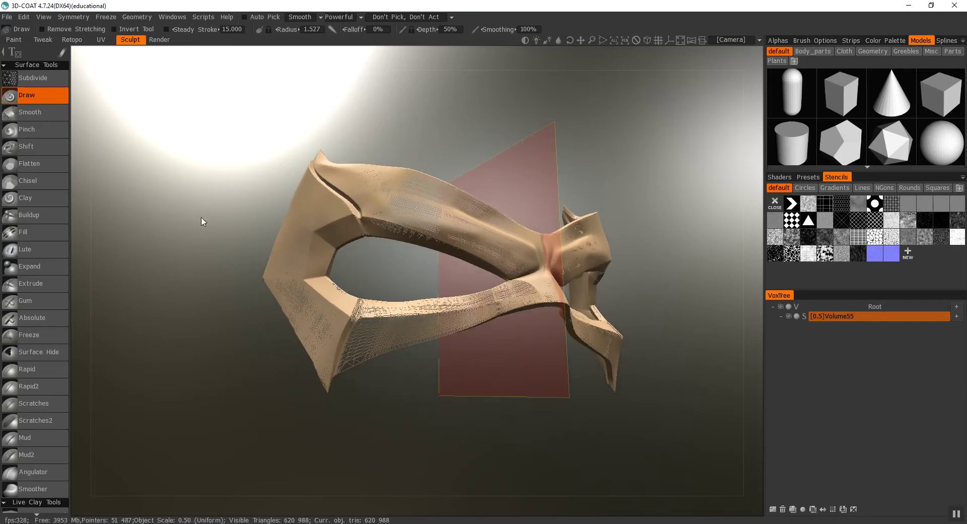
# Freeze and subdivide the mask's lower band beneath the eye opening on both mirrored sides, clearing the selection once done.
pyautogui.moveTo(201, 222); pyautogui.dragTo(198, 231)
pyautogui.click(44, 80)
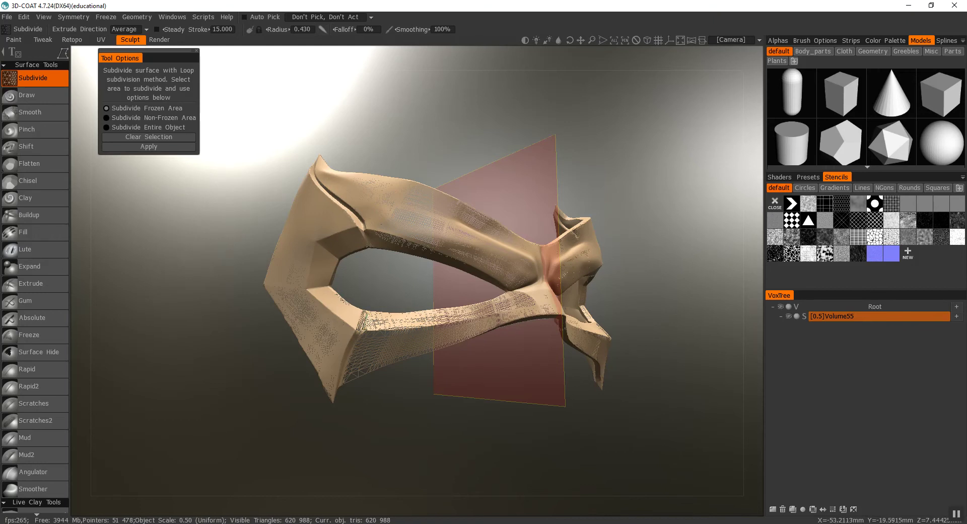
pyautogui.click(339, 385)
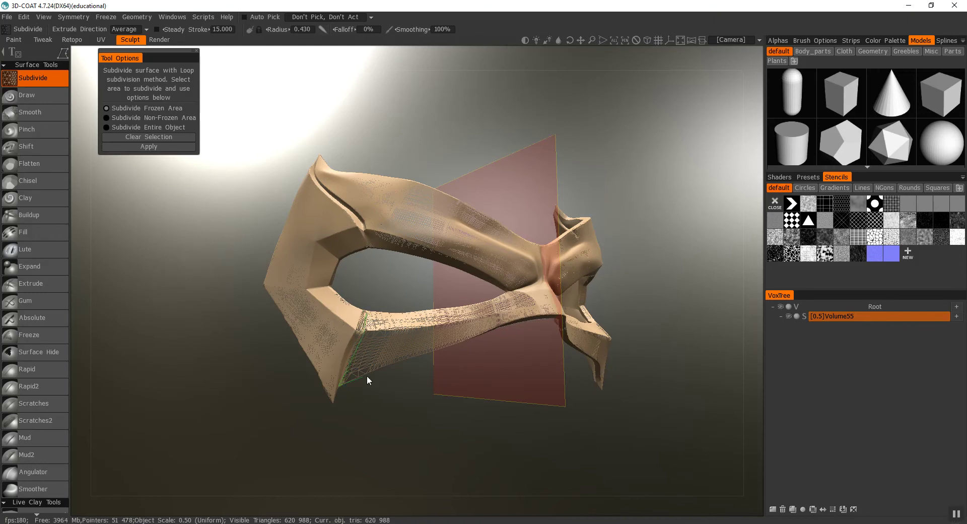
pyautogui.click(498, 327)
pyautogui.click(492, 301)
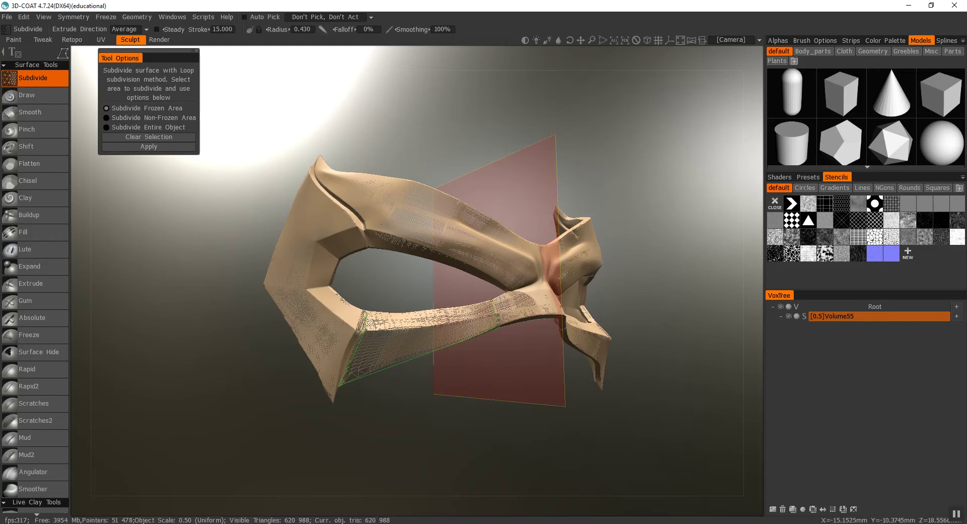
pyautogui.click(366, 311)
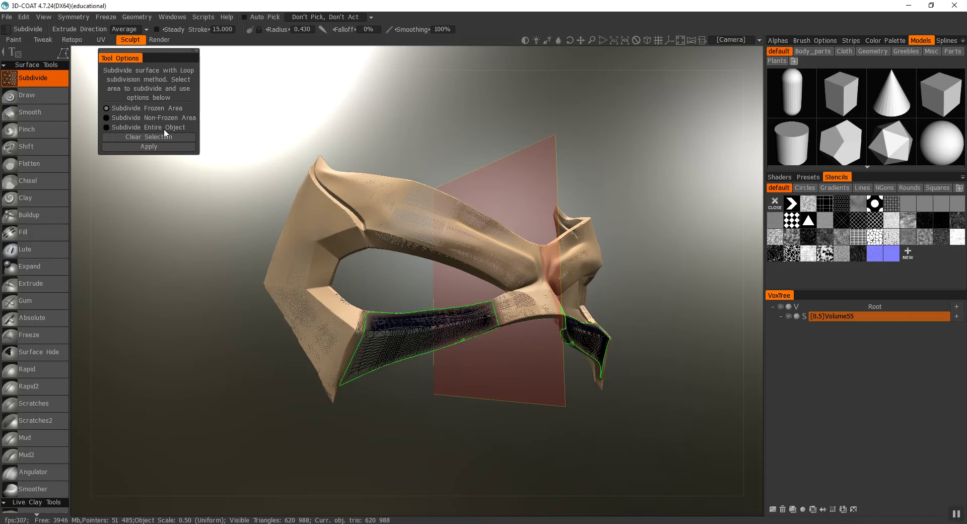
pyautogui.click(150, 146)
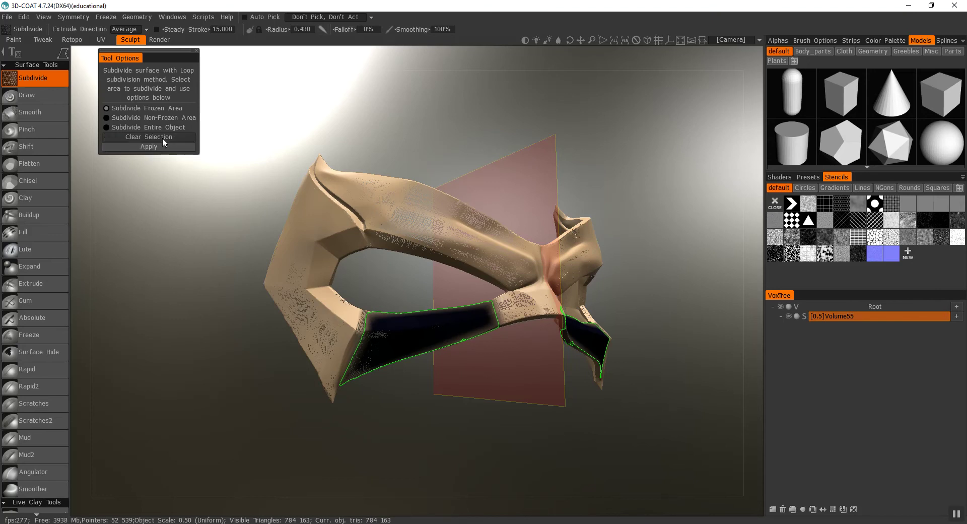
pyautogui.click(162, 137)
# Freeze the thin back edge of both side panels and subdivide it twice, clearing the selection once done.
pyautogui.click(28, 95)
pyautogui.moveTo(162, 177)
pyautogui.mouseDown()
pyautogui.moveTo(280, 228)
pyautogui.moveTo(278, 255)
pyautogui.moveTo(239, 244)
pyautogui.moveTo(237, 224)
pyautogui.moveTo(211, 202)
pyautogui.mouseUp()
pyautogui.click(33, 78)
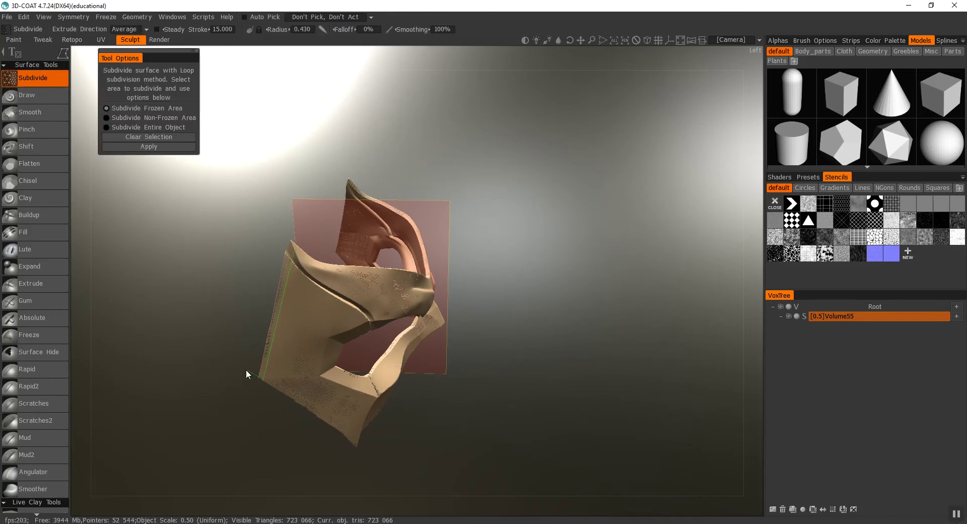
pyautogui.moveTo(246, 369); pyautogui.dragTo(293, 249)
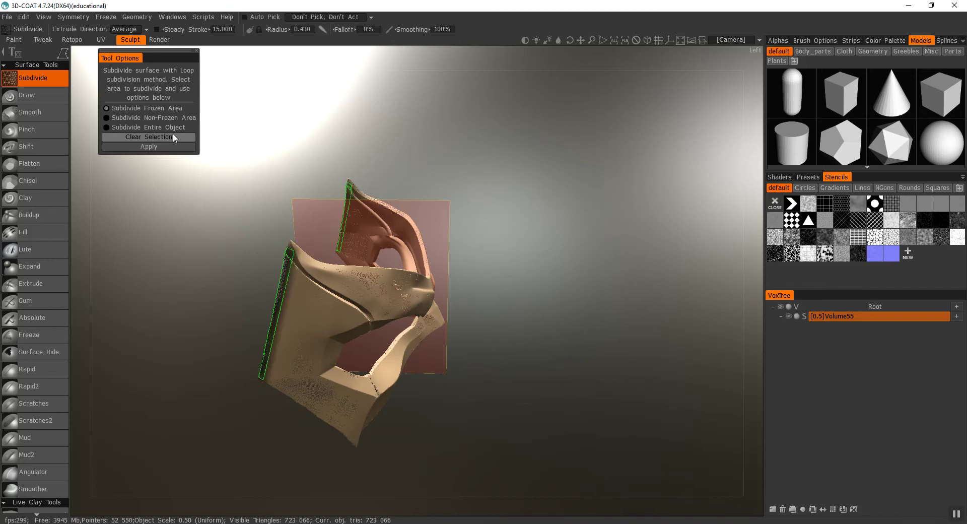
pyautogui.click(162, 146)
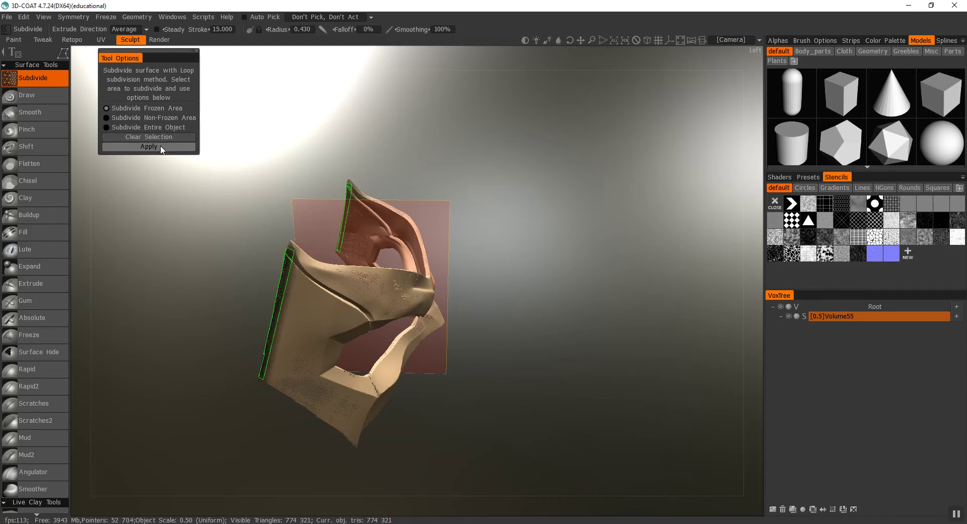
pyautogui.click(184, 146)
pyautogui.click(192, 138)
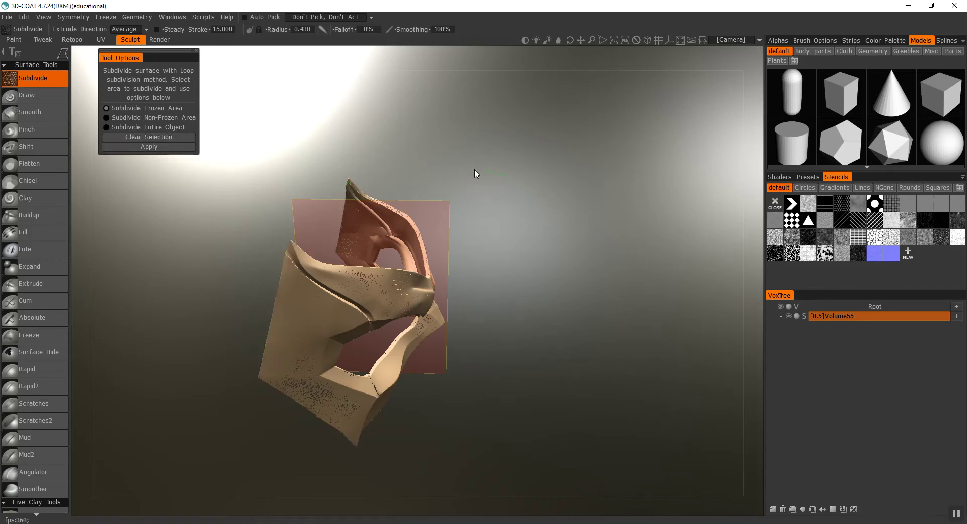
# Freeze the nose bridge area on both sides of the symmetry plane and subdivide it twice, clearing the selection once done.
pyautogui.click(56, 97)
pyautogui.moveTo(336, 175); pyautogui.dragTo(503, 185)
pyautogui.moveTo(454, 178); pyautogui.dragTo(417, 141, button='middle')
pyautogui.moveTo(430, 162); pyautogui.dragTo(427, 167)
pyautogui.moveTo(428, 167); pyautogui.dragTo(409, 152, button='middle')
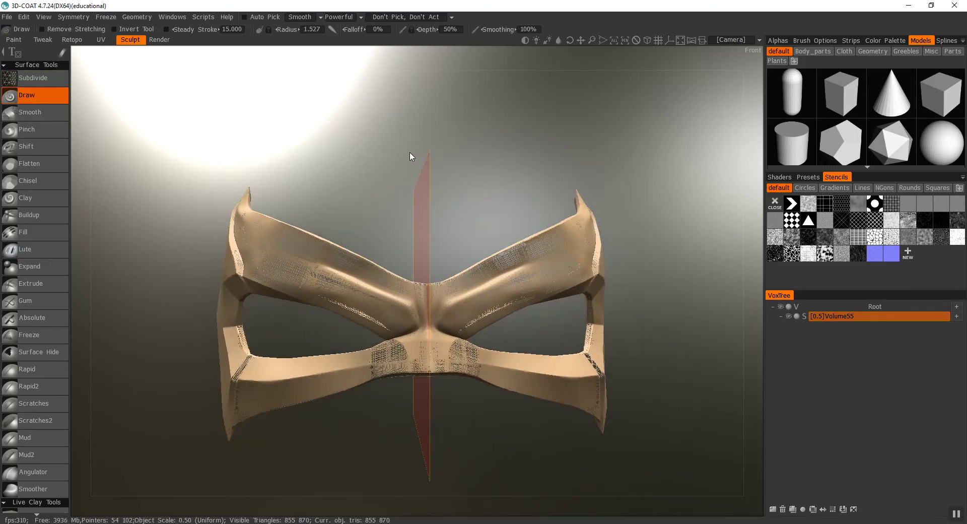
pyautogui.click(31, 78)
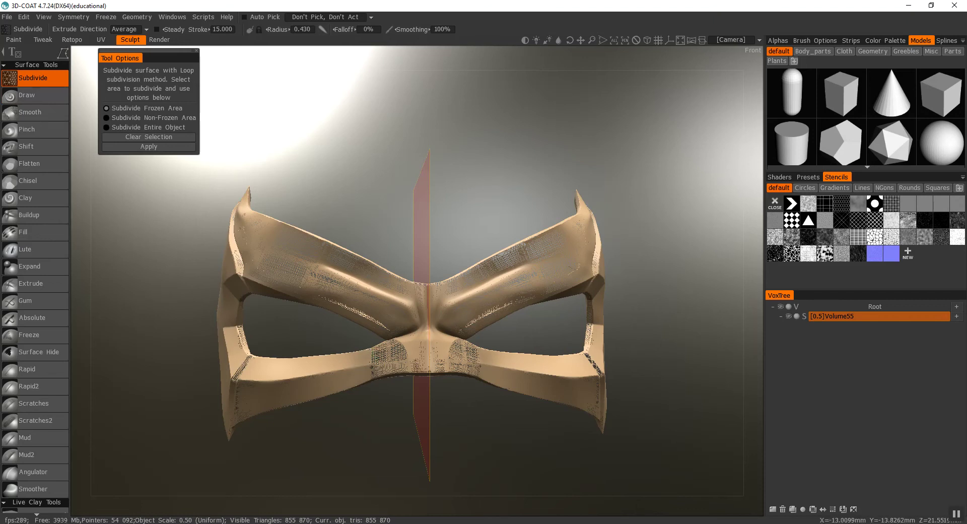
pyautogui.click(371, 378)
pyautogui.moveTo(426, 330); pyautogui.dragTo(426, 331)
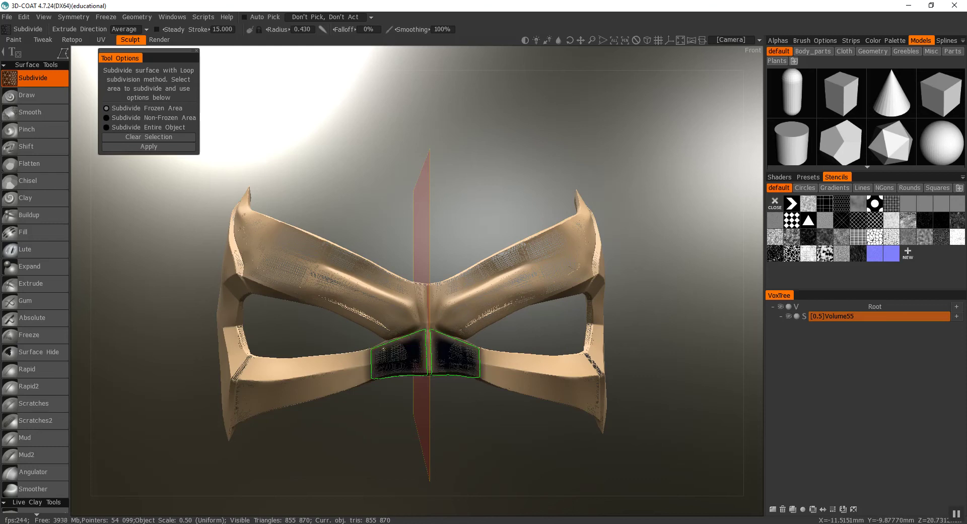
pyautogui.click(143, 145)
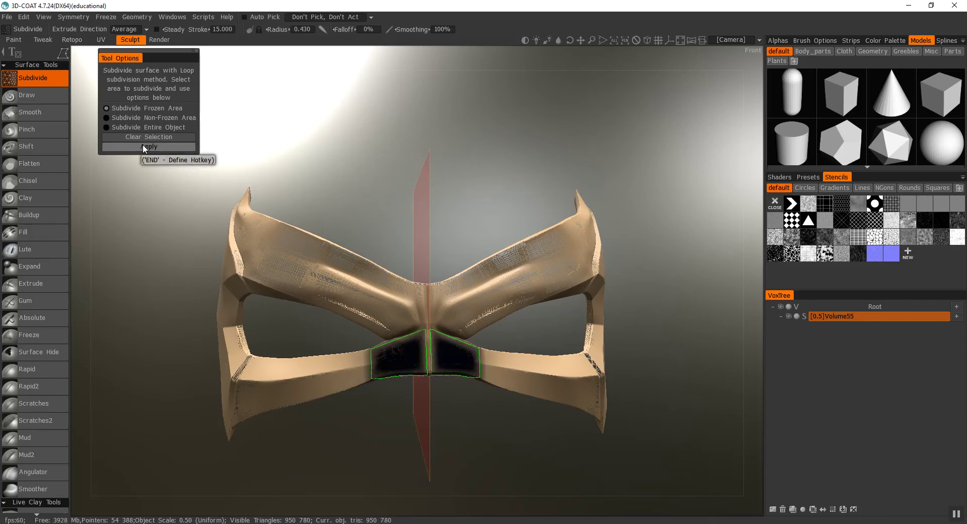
pyautogui.click(143, 144)
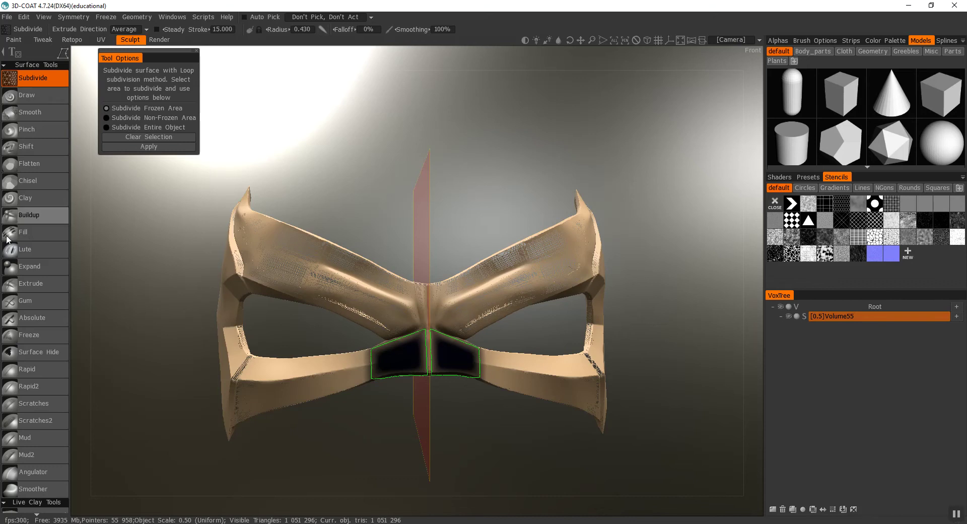
pyautogui.click(145, 146)
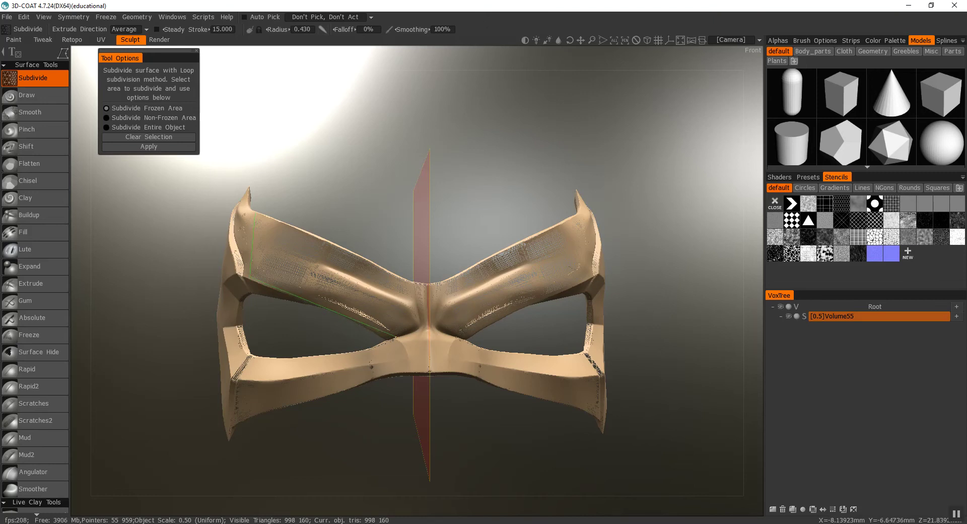
# Freeze the brow areas above both eye openings and subdivide them twice, clearing the selection once done.
pyautogui.click(396, 336)
pyautogui.moveTo(422, 326); pyautogui.dragTo(318, 244)
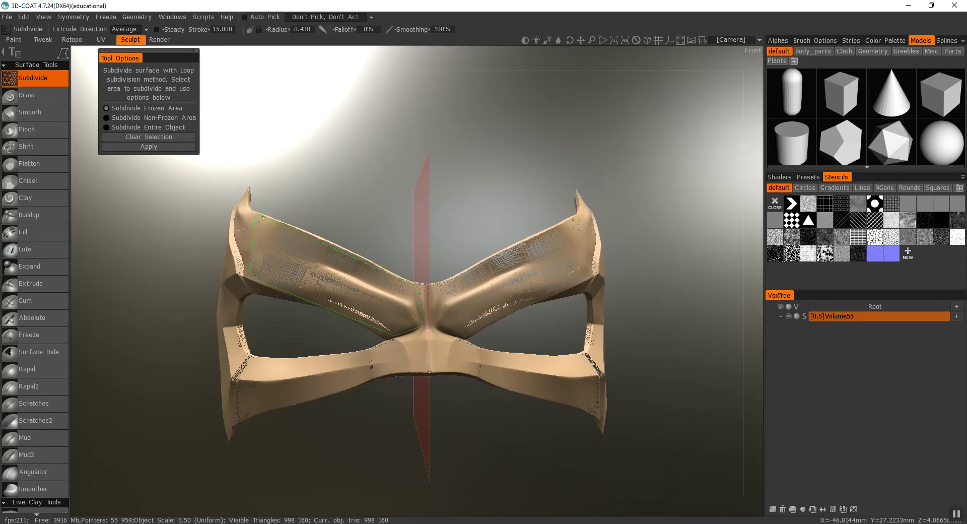
pyautogui.moveTo(256, 212); pyautogui.dragTo(256, 213)
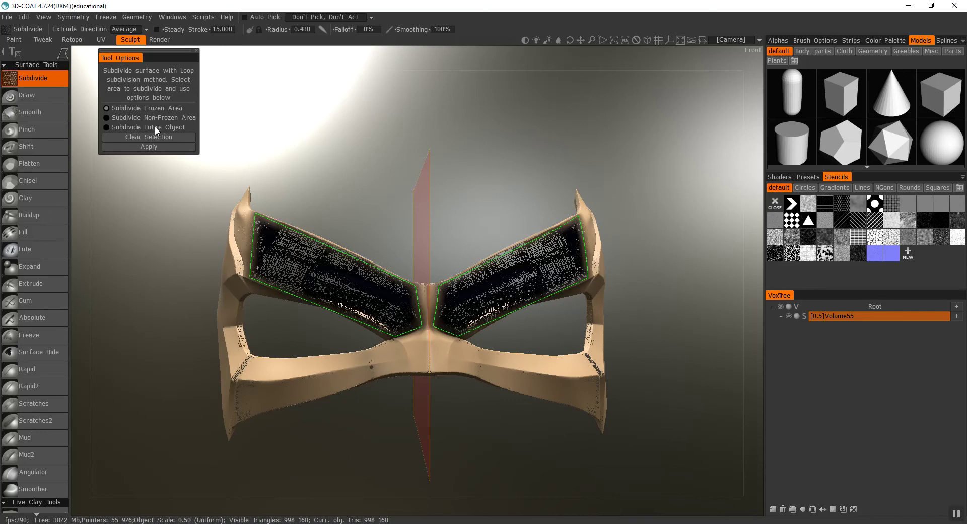
pyautogui.click(154, 147)
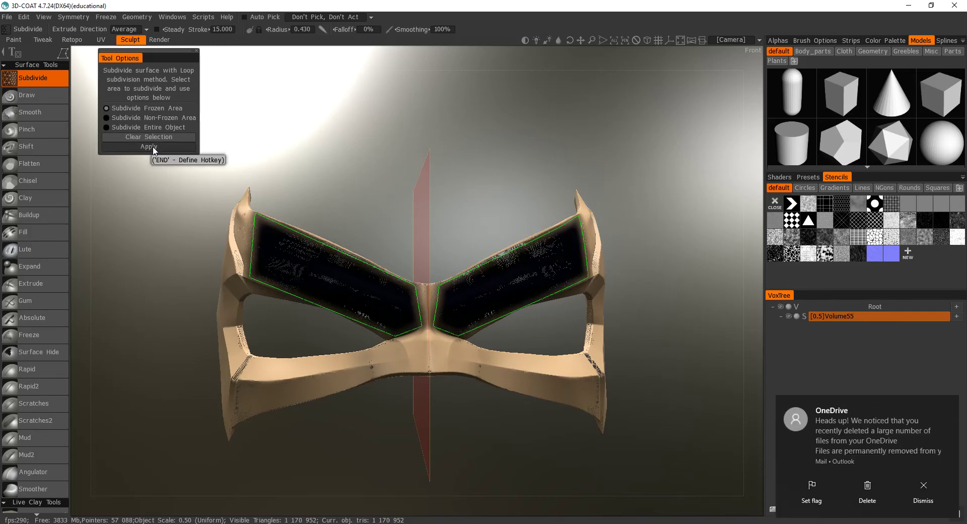
pyautogui.click(154, 147)
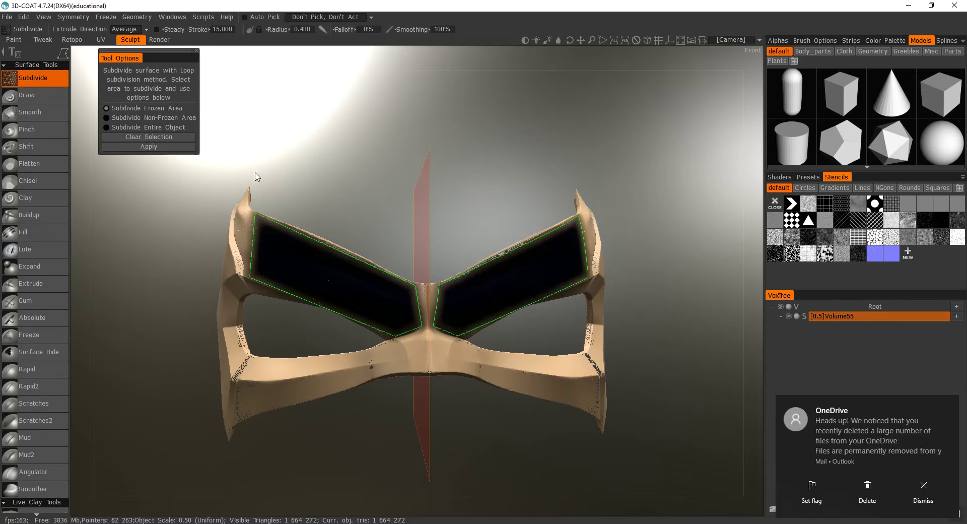
pyautogui.click(192, 137)
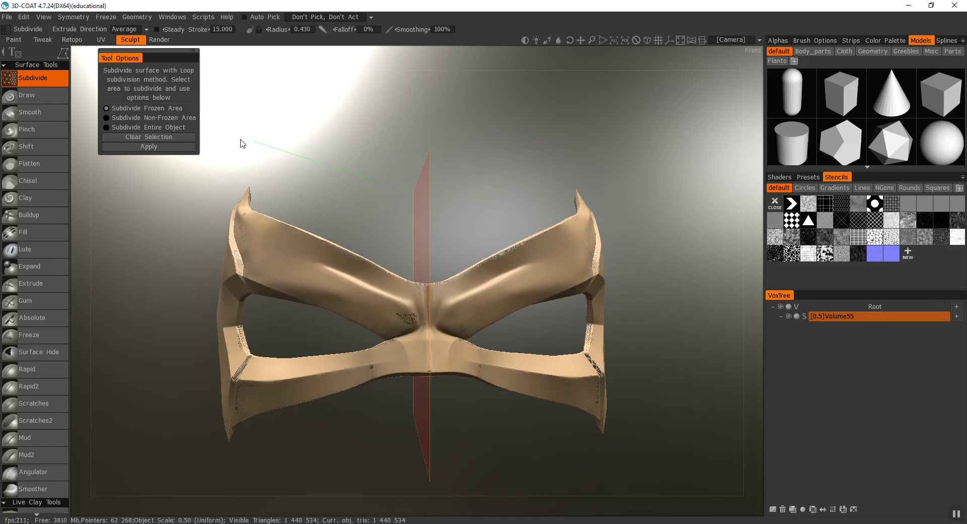
# Activate the Draw tool and load the woven basket pattern stencil over the front view of the mask.
pyautogui.click(31, 96)
pyautogui.moveTo(385, 172); pyautogui.dragTo(475, 207)
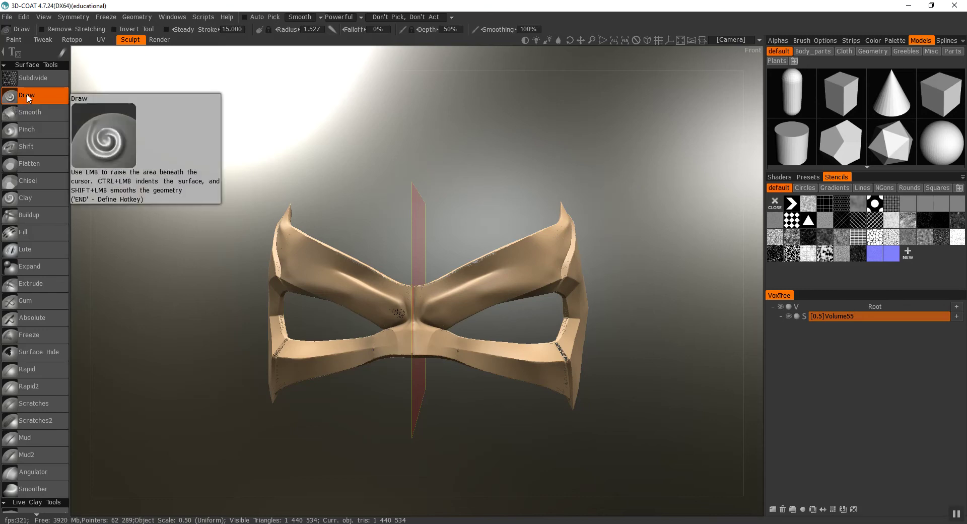
pyautogui.moveTo(342, 207); pyautogui.dragTo(416, 224)
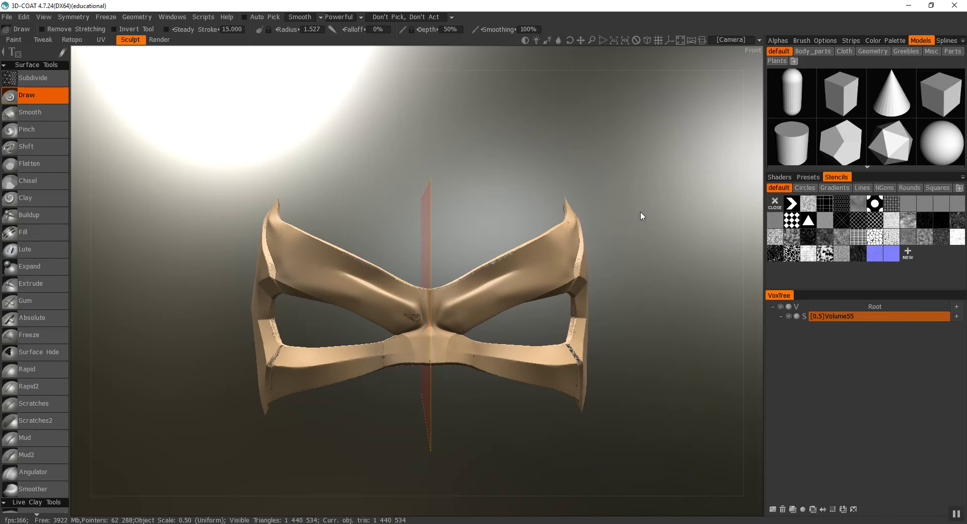
pyautogui.moveTo(641, 214); pyautogui.dragTo(633, 216)
pyautogui.click(895, 207)
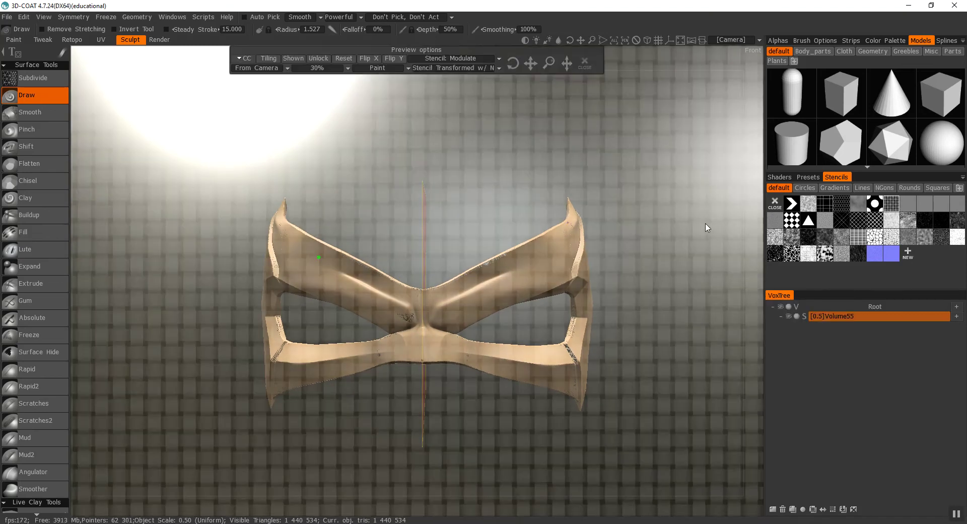
pyautogui.moveTo(706, 224); pyautogui.dragTo(708, 224)
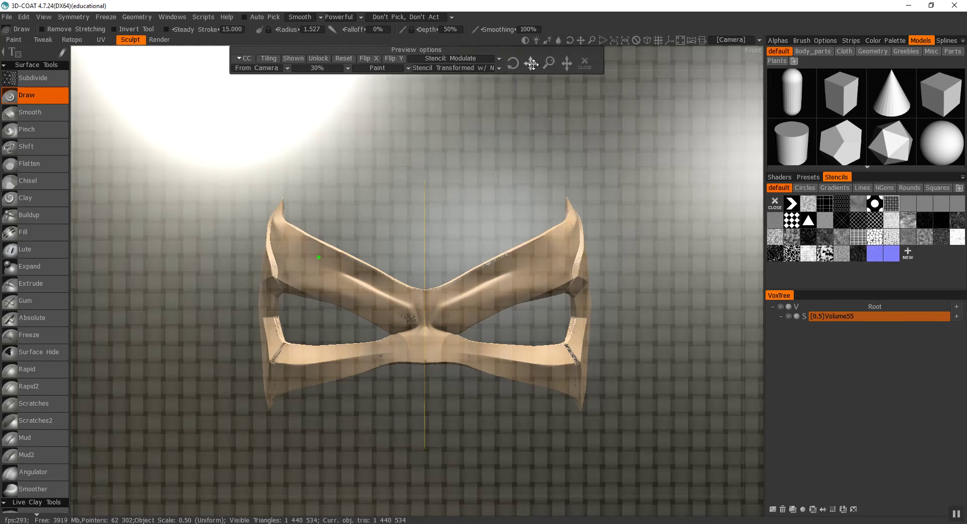
# Examine how the woven stencil's pattern size relates to the mask at different zoom distances.
pyautogui.scroll(2, 531, 65)
pyautogui.scroll(-4, 523, 65)
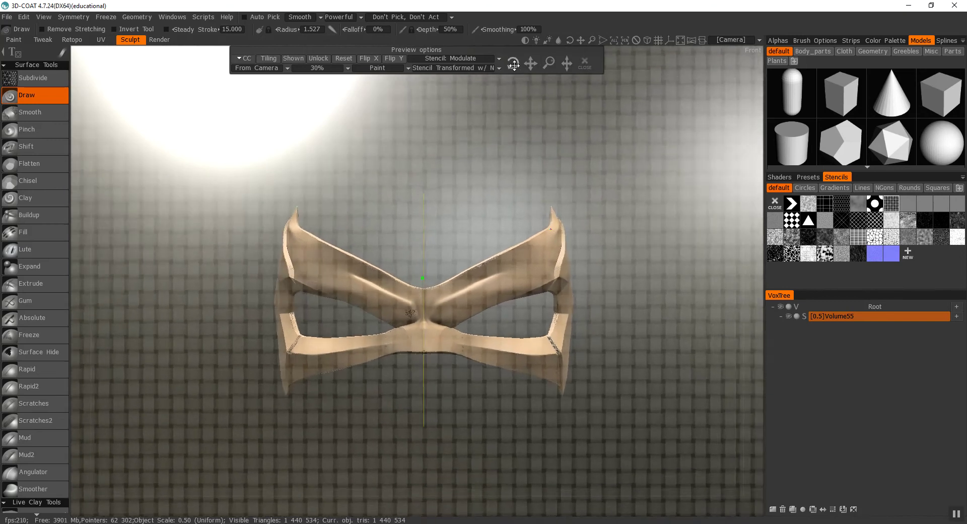
pyautogui.scroll(-3, 503, 66)
pyautogui.scroll(5, 514, 68)
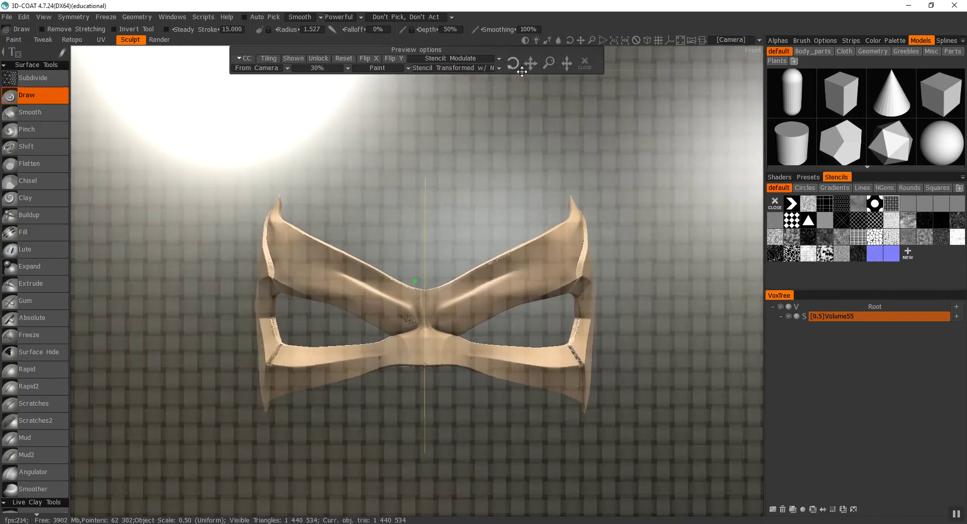
pyautogui.moveTo(565, 64); pyautogui.dragTo(565, 65)
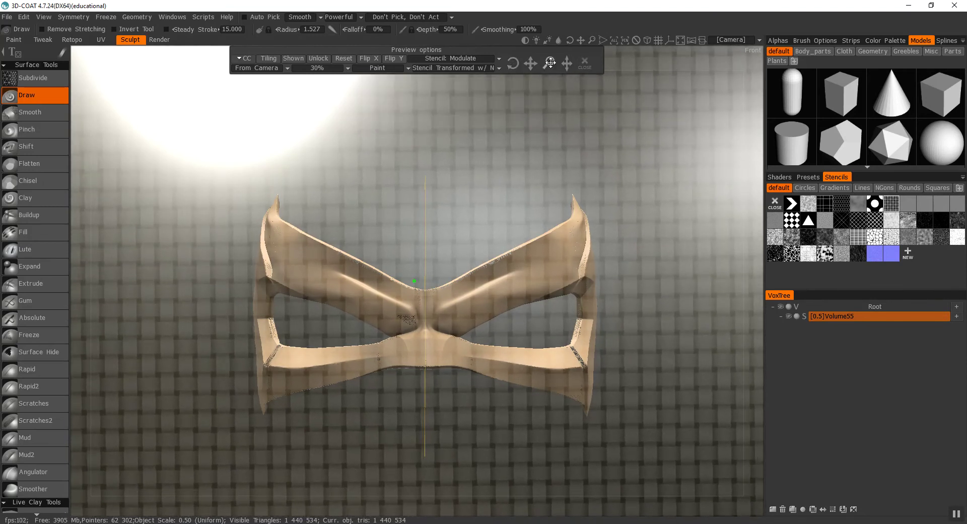
pyautogui.moveTo(550, 62); pyautogui.dragTo(557, 64)
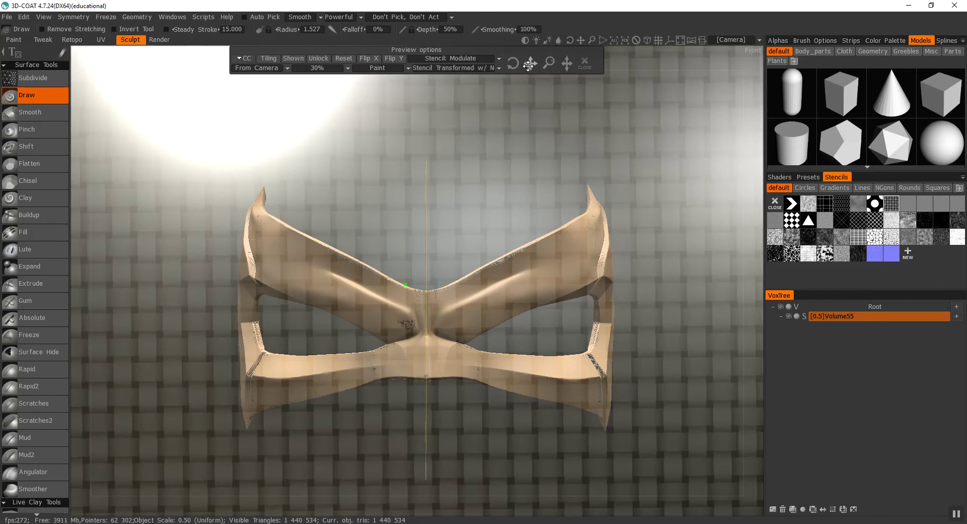
pyautogui.moveTo(528, 65); pyautogui.dragTo(517, 43)
pyautogui.moveTo(517, 44); pyautogui.dragTo(513, 31, button='right')
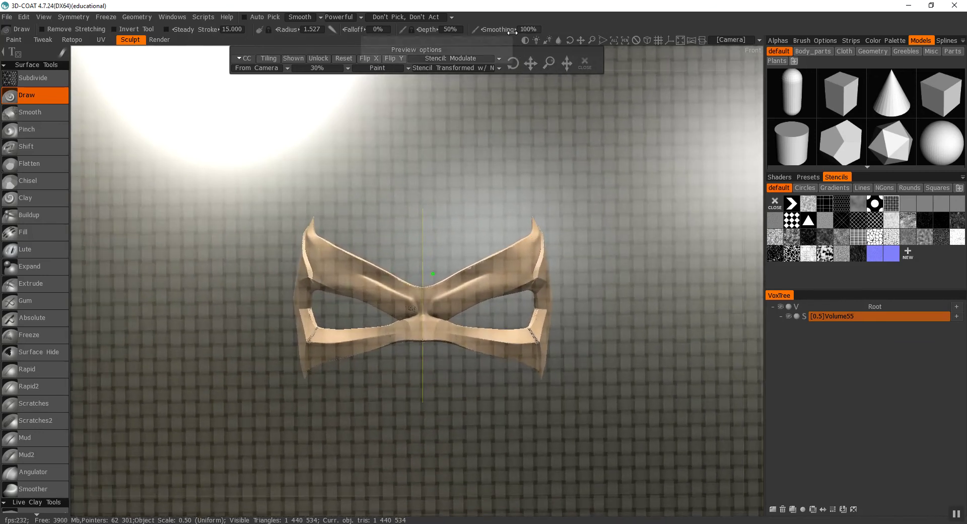
pyautogui.moveTo(515, 137); pyautogui.dragTo(527, 189, button='right')
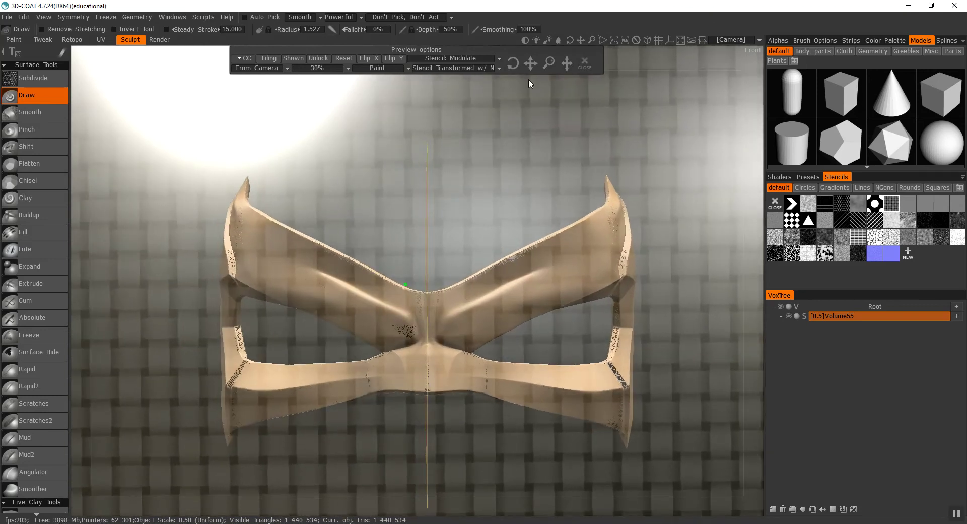
# Scale down the woven stencil to lay a finer weave across the mask.
pyautogui.moveTo(568, 64); pyautogui.dragTo(485, 71)
pyautogui.moveTo(495, 118); pyautogui.dragTo(513, 137, button='middle')
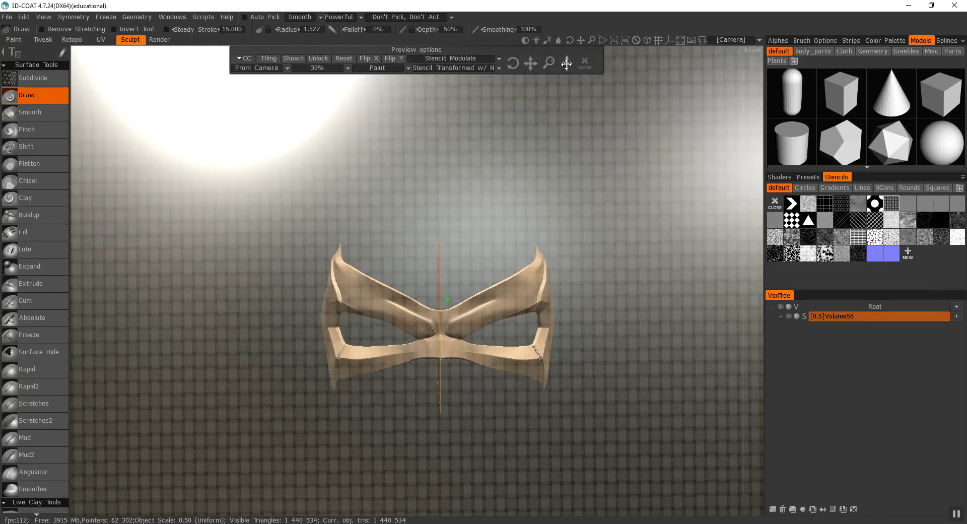
pyautogui.moveTo(567, 64); pyautogui.dragTo(566, 65)
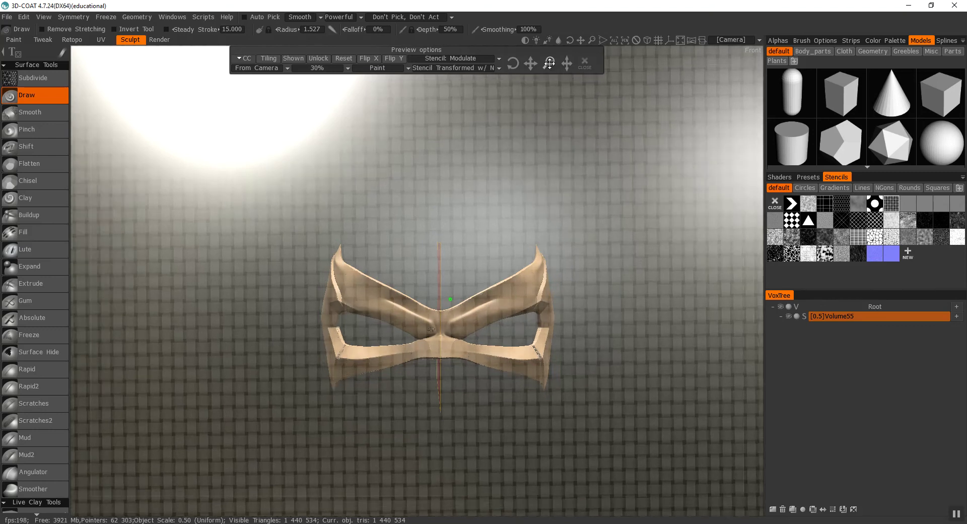
pyautogui.moveTo(552, 63); pyautogui.dragTo(433, 146)
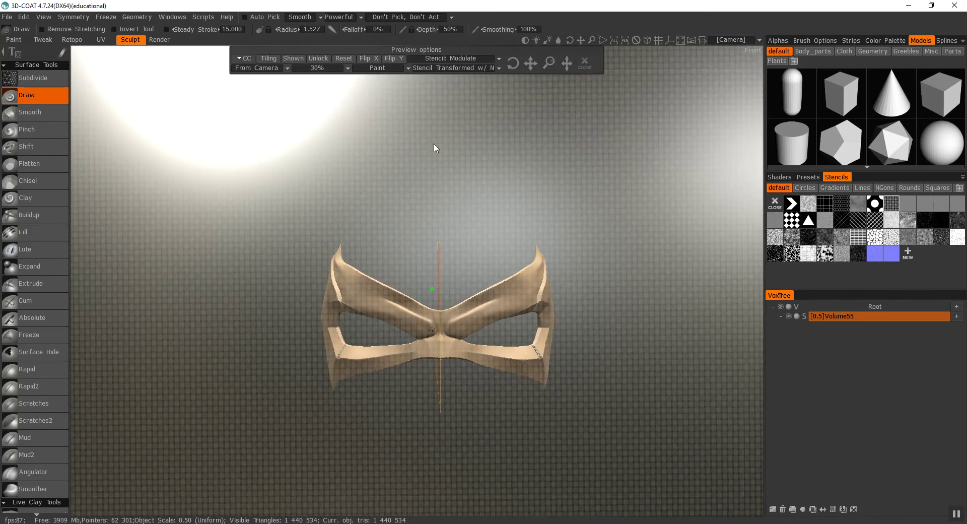
# Frame the mask's front closely and increase the Draw brush radius to 3.441.
pyautogui.moveTo(452, 151); pyautogui.dragTo(467, 225, button='right')
pyautogui.moveTo(496, 197); pyautogui.dragTo(450, 133, button='middle')
pyautogui.moveTo(487, 168); pyautogui.dragTo(481, 158, button='right')
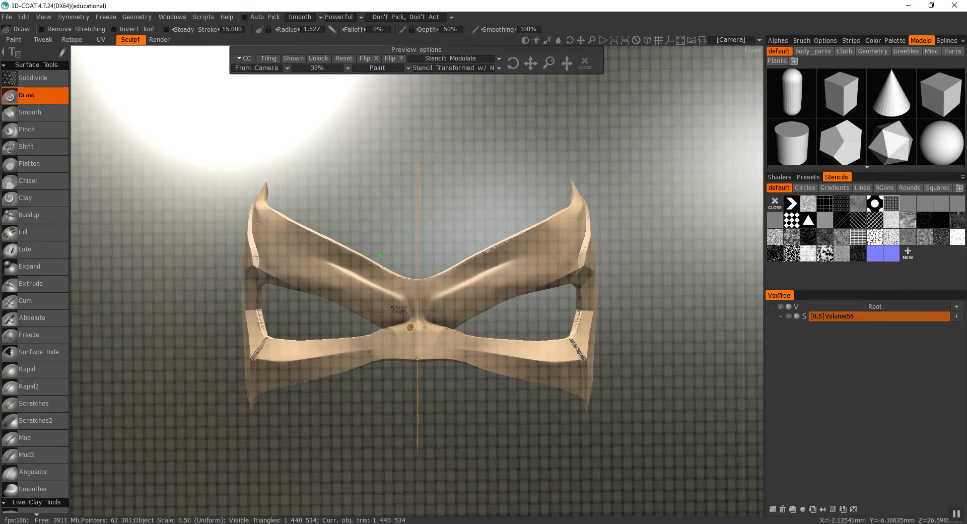
pyautogui.scroll(5, 424, 304)
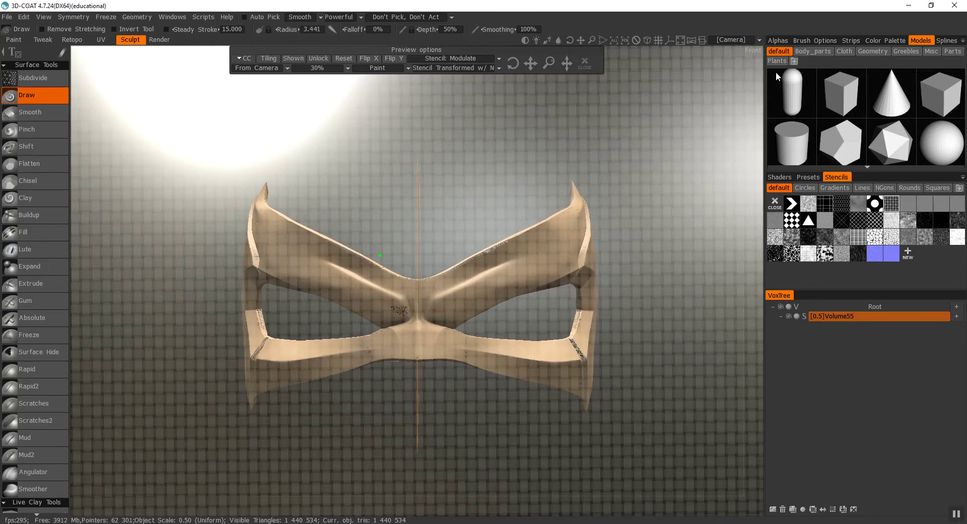
# Enlarge the Draw brush radius to 36.998 and try a mirrored weave stamp around the mask's eye opening.
pyautogui.click(777, 43)
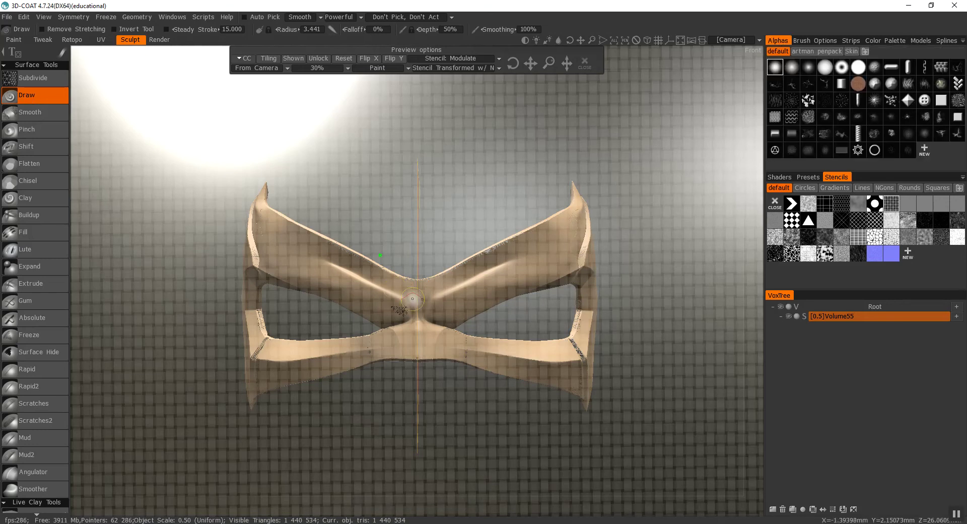
pyautogui.scroll(9, 353, 301)
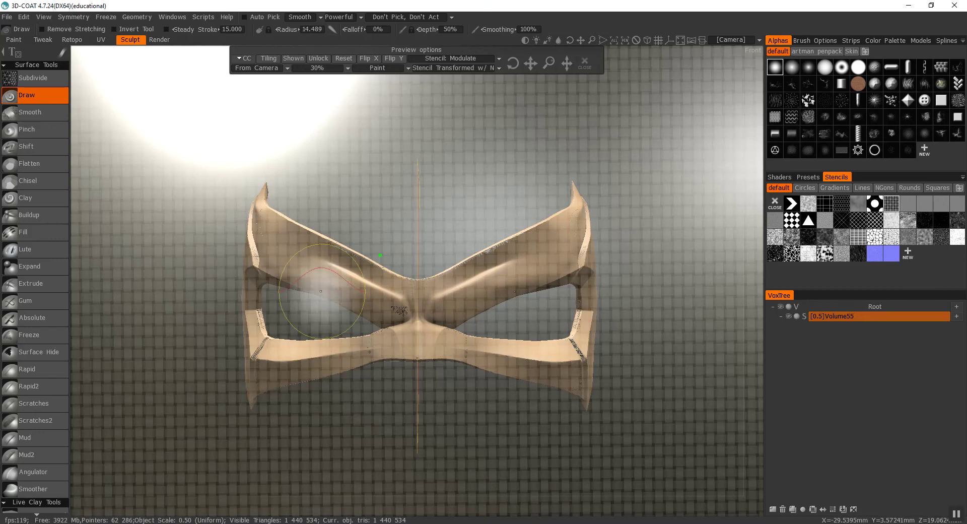
pyautogui.scroll(10, 328, 298)
pyautogui.scroll(1, 329, 295)
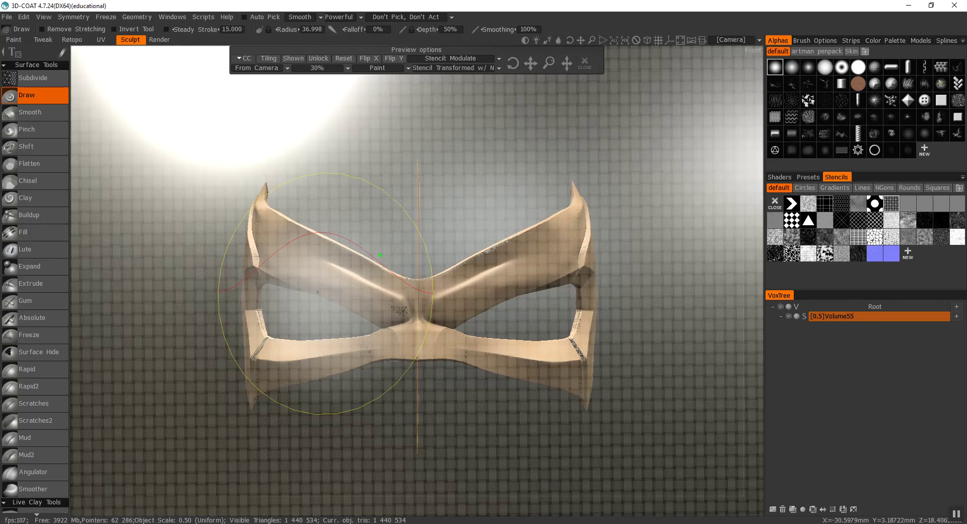
pyautogui.click(318, 292)
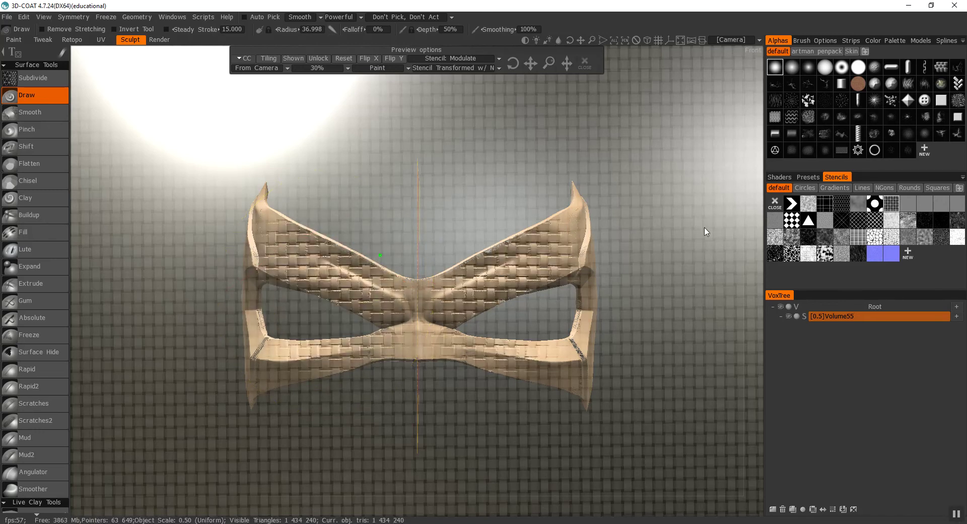
pyautogui.hotkey('ctrl', 'z')
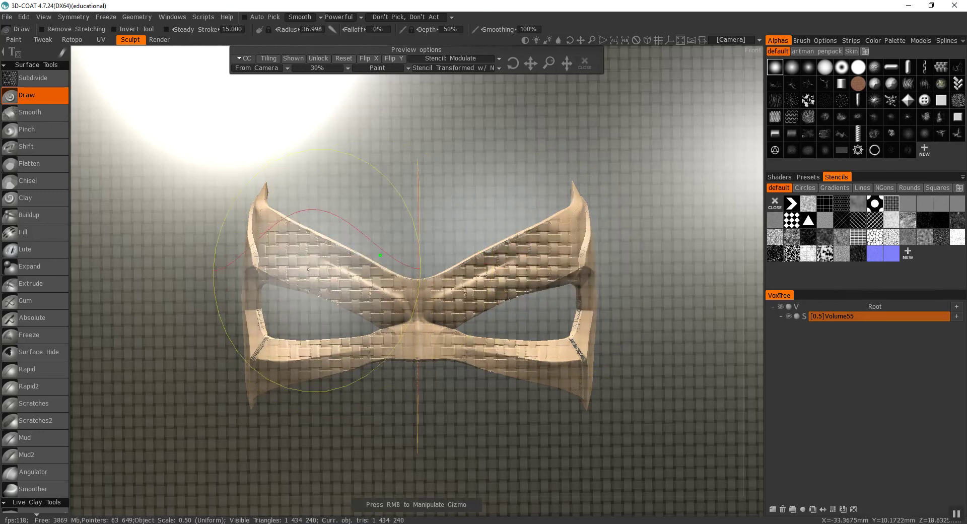
pyautogui.hotkey('ctrl', 'y')
# Try another mirrored weave stamp closer to the nose bridge, and undo both stamps to restore the smooth mask.
pyautogui.moveTo(374, 217); pyautogui.dragTo(352, 261)
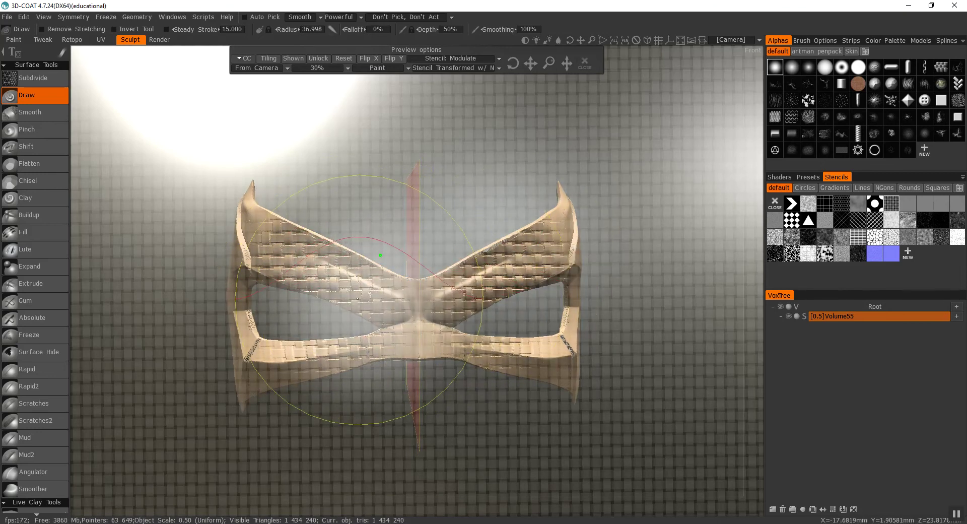
pyautogui.click(354, 300)
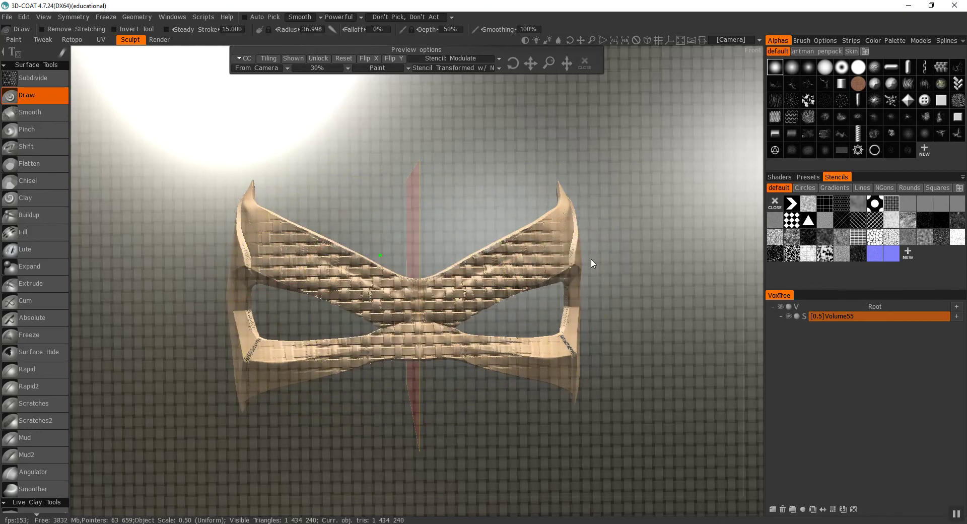
pyautogui.hotkey('ctrl', 'z')
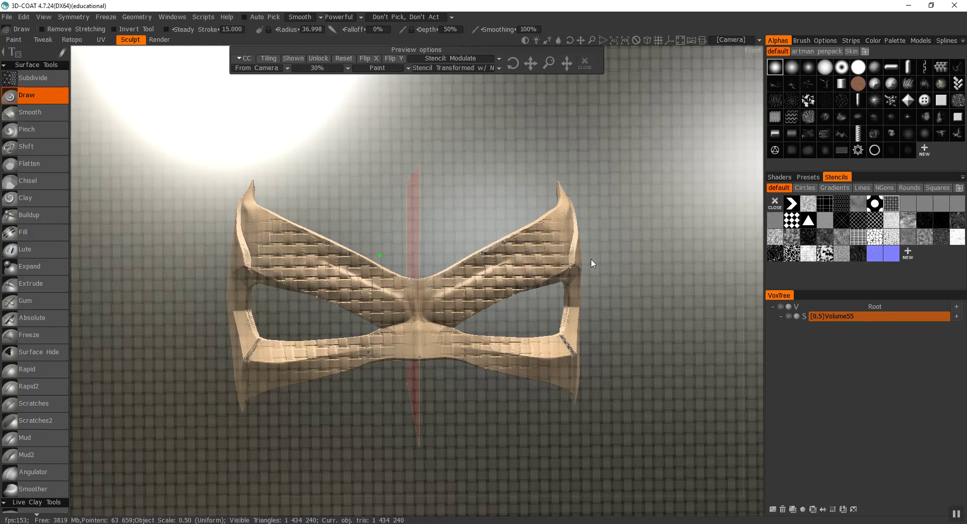
pyautogui.moveTo(633, 250); pyautogui.dragTo(629, 247)
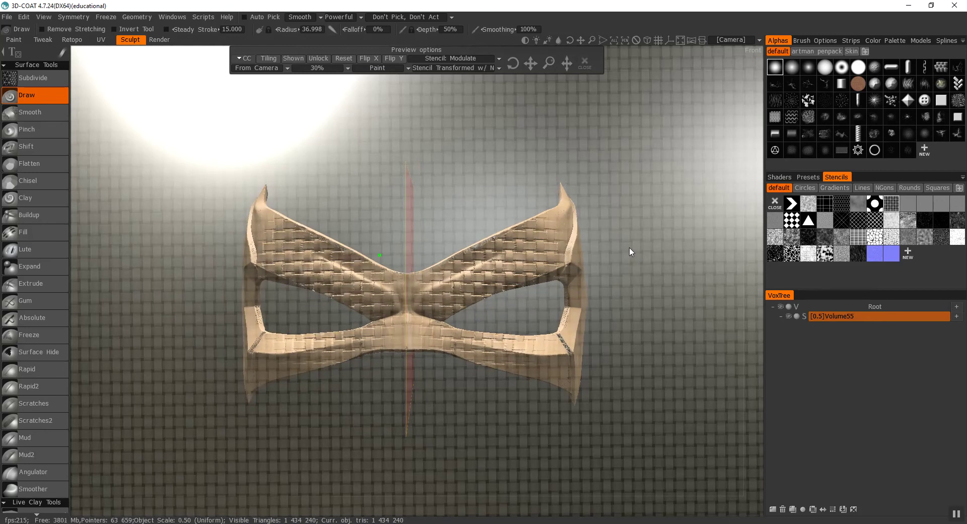
pyautogui.hotkey('ctrl', 'z')
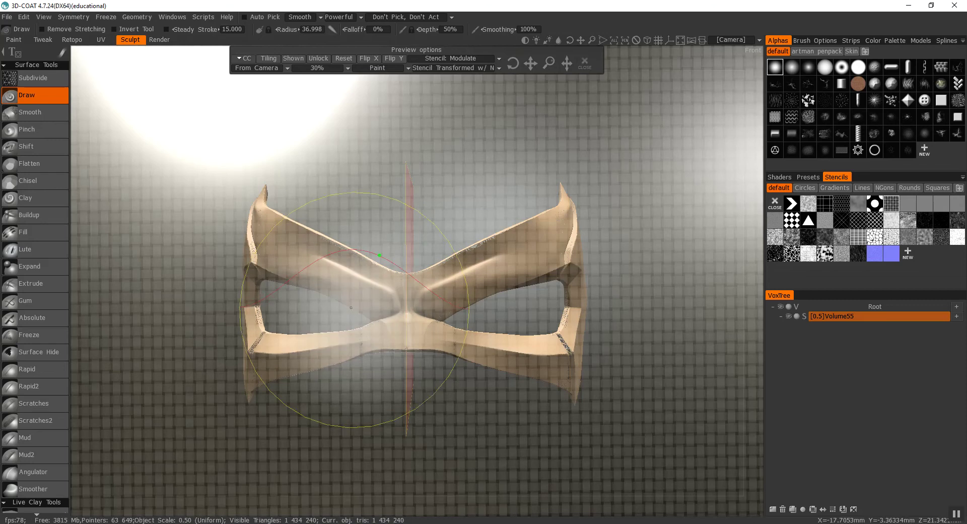
# Try stamping the mirrored weave at the nose bridge and around the eye opening, undoing each attempt.
pyautogui.moveTo(353, 309); pyautogui.dragTo(607, 275)
pyautogui.hotkey('ctrl', 'z')
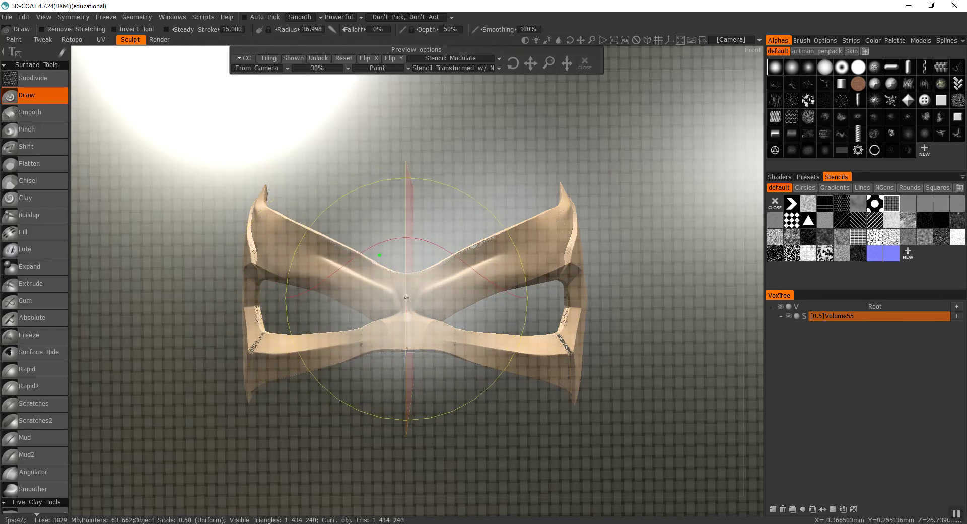
pyautogui.moveTo(396, 300); pyautogui.dragTo(411, 288)
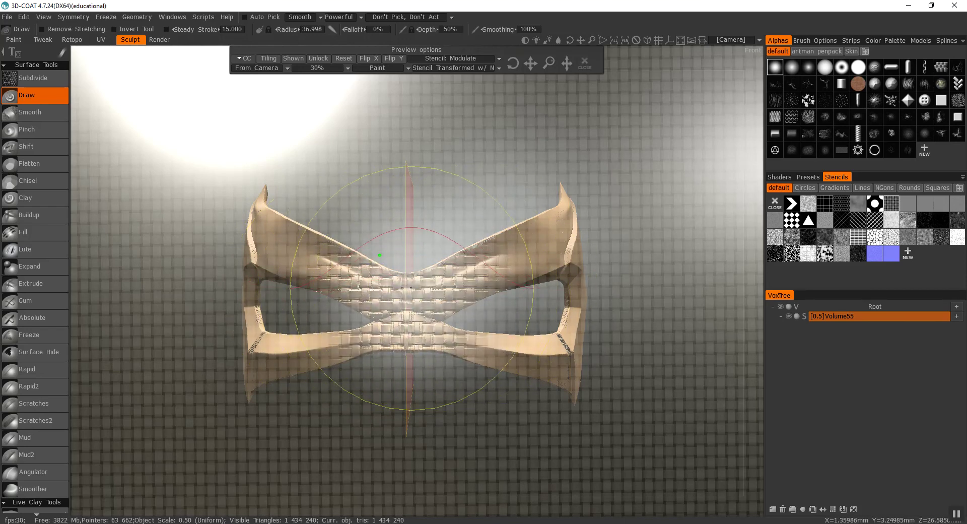
pyautogui.hotkey('ctrl', 'z')
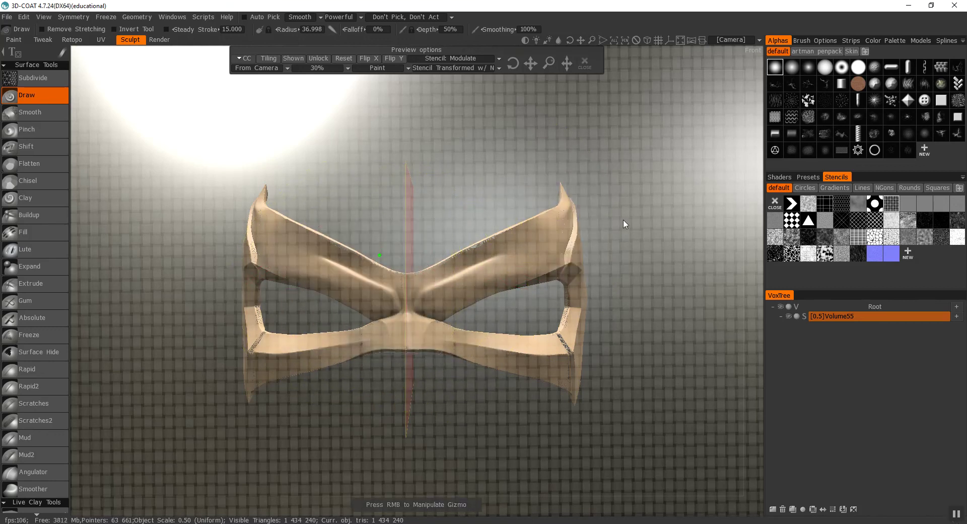
pyautogui.click(316, 288)
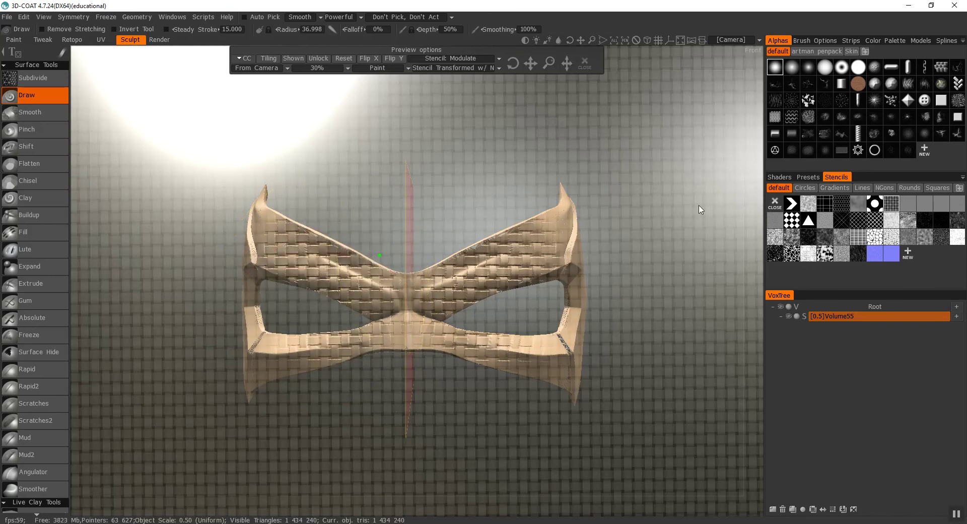
pyautogui.hotkey('ctrl', 'z')
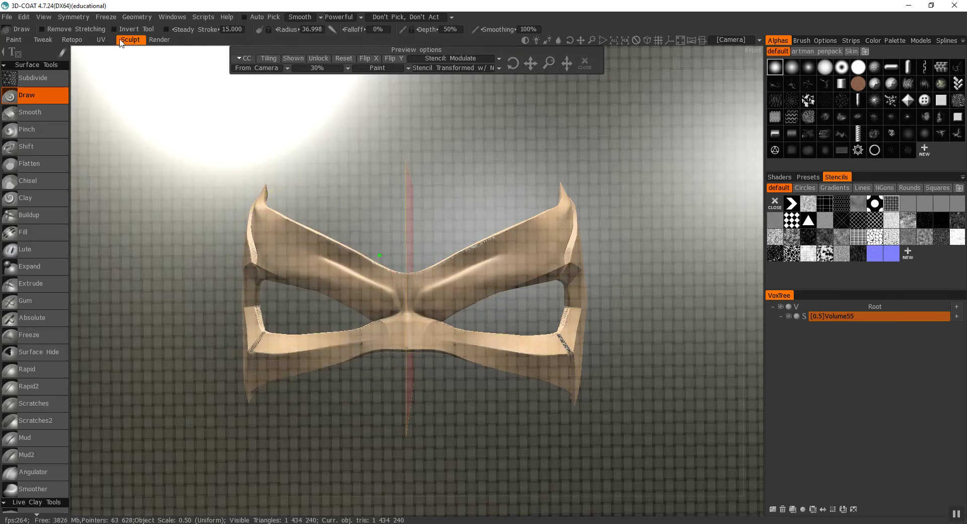
# Turn off symmetry and try a single weave stamp centred on the nose bridge with a brush radius of 57.304.
pyautogui.click(71, 20)
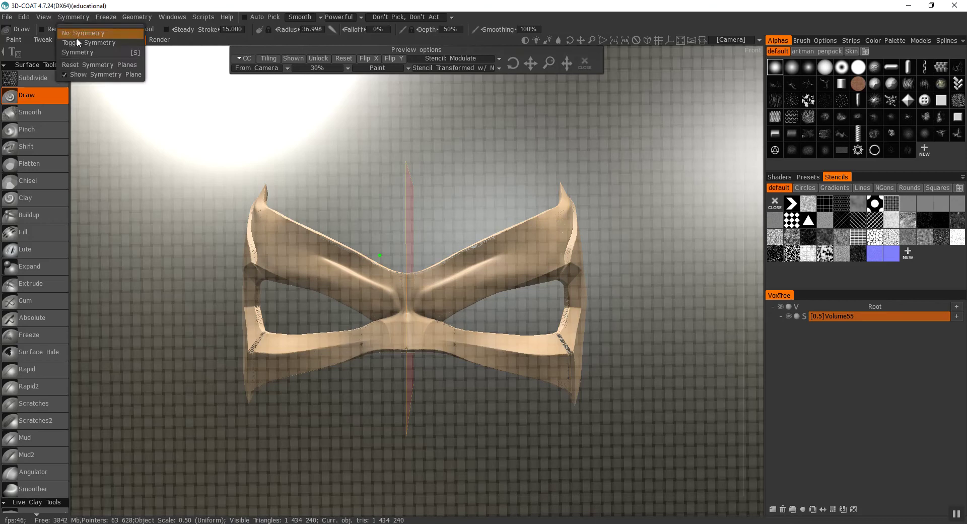
pyautogui.click(89, 43)
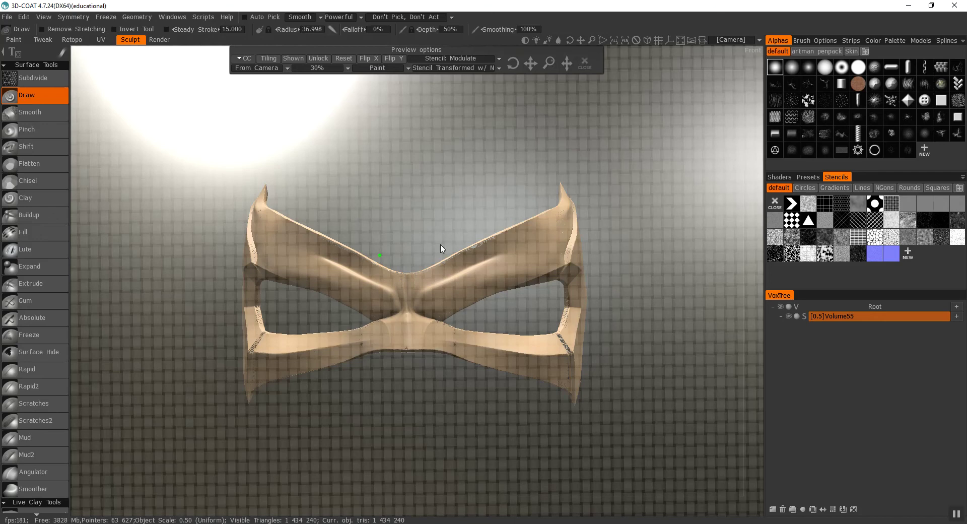
pyautogui.moveTo(409, 311); pyautogui.dragTo(463, 310, button='right')
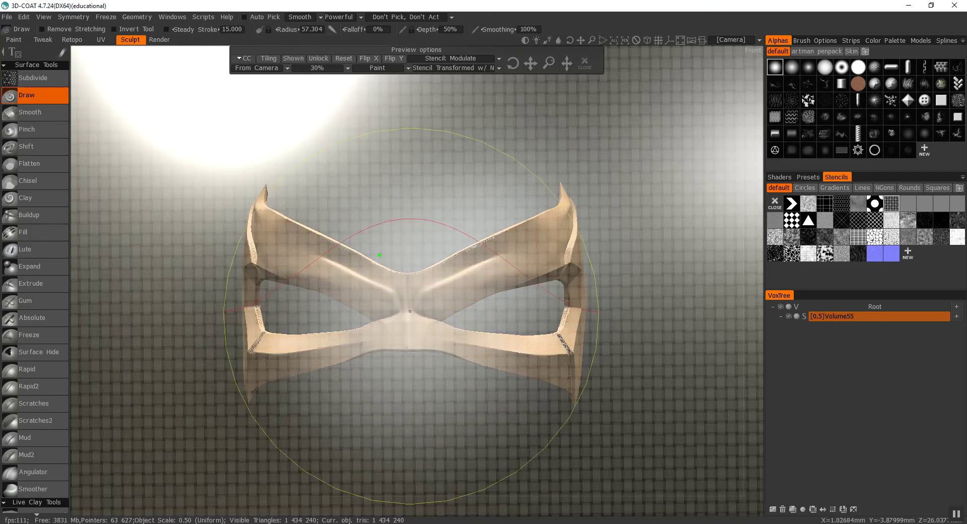
pyautogui.click(408, 311)
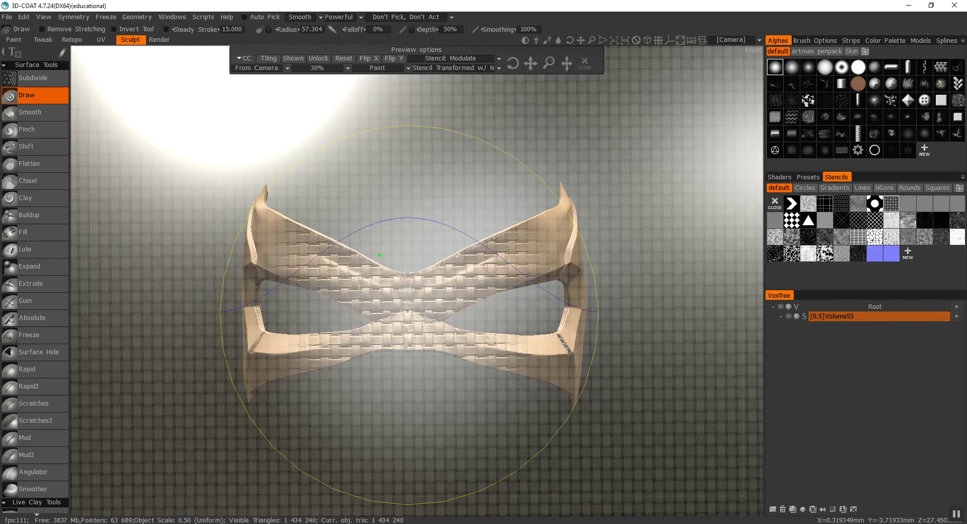
pyautogui.hotkey('ctrl', 'z')
# Set the Draw brush radius to 88.754 and try a weave stamp across the whole front at 50% depth.
pyautogui.moveTo(408, 311); pyautogui.dragTo(443, 311, button='right')
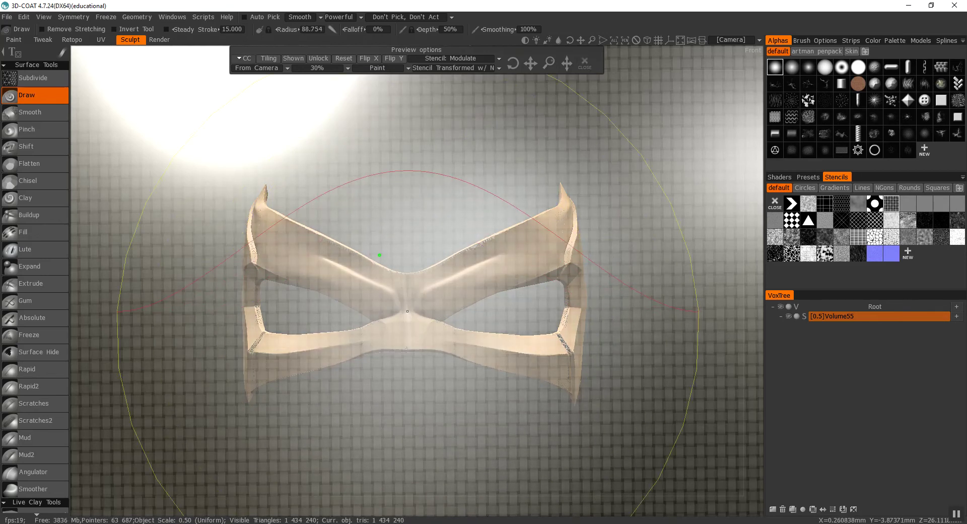
pyautogui.click(407, 311)
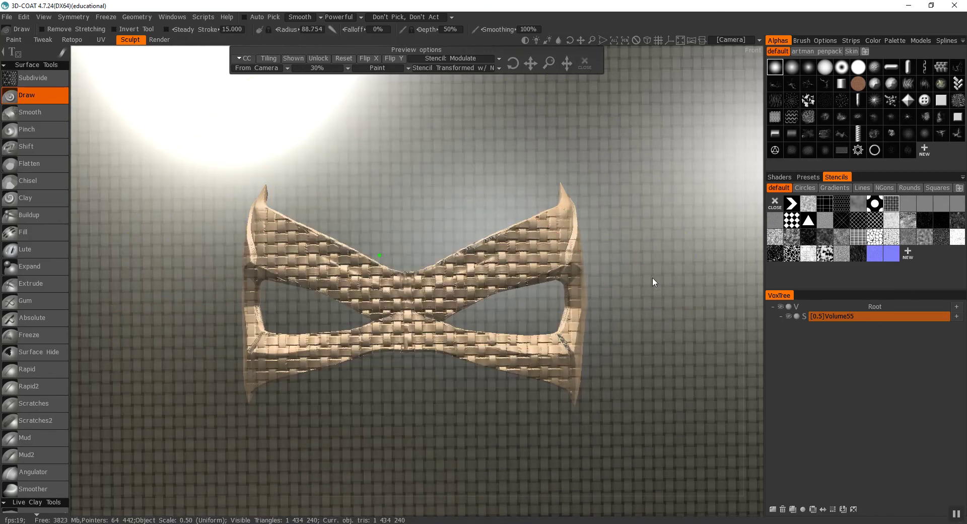
pyautogui.moveTo(687, 289)
pyautogui.mouseDown()
pyautogui.moveTo(673, 280)
pyautogui.moveTo(718, 297)
pyautogui.moveTo(677, 283)
pyautogui.moveTo(712, 292)
pyautogui.moveTo(759, 284)
pyautogui.moveTo(633, 284)
pyautogui.moveTo(749, 285)
pyautogui.moveTo(565, 263)
pyautogui.mouseUp()
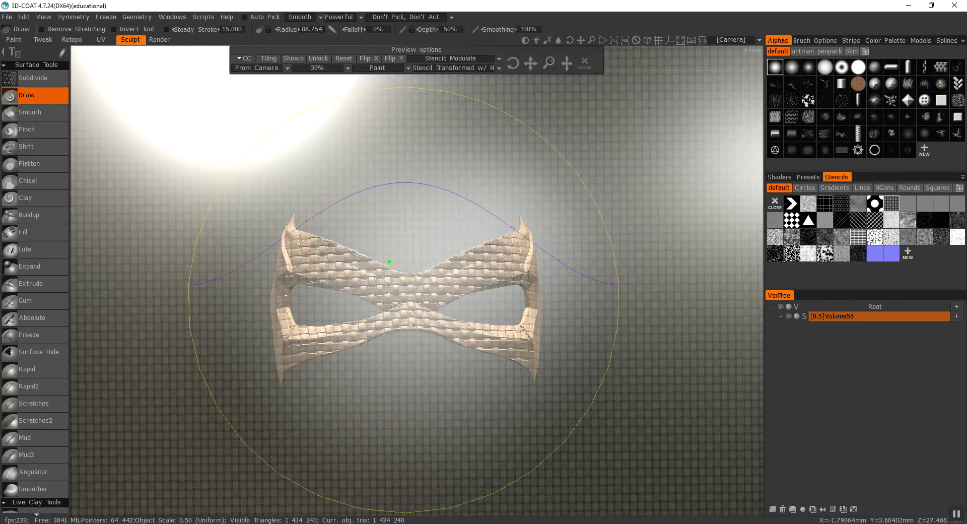
pyautogui.hotkey('ctrl', 'z')
# Reduce the brush depth to 26% and try a shallower weave stamp across the mask's front.
pyautogui.press('-')
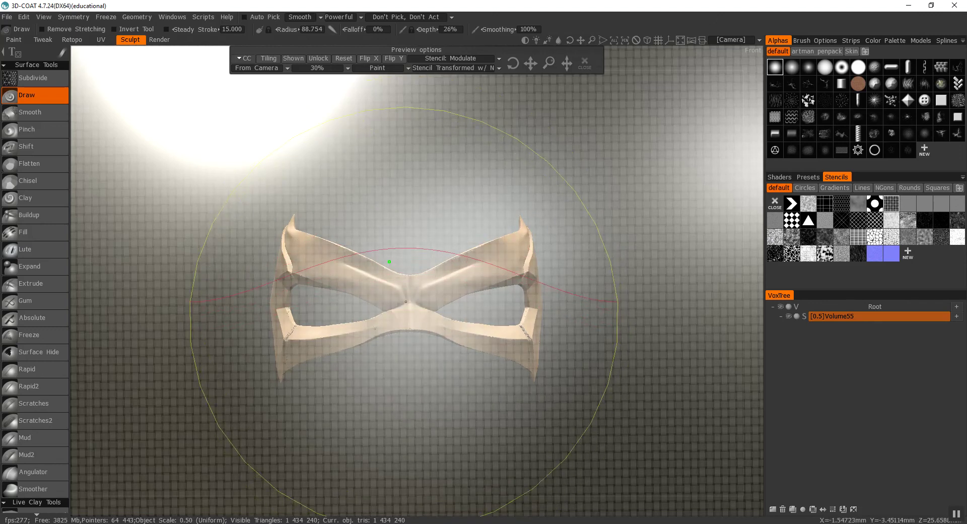
pyautogui.click(410, 301)
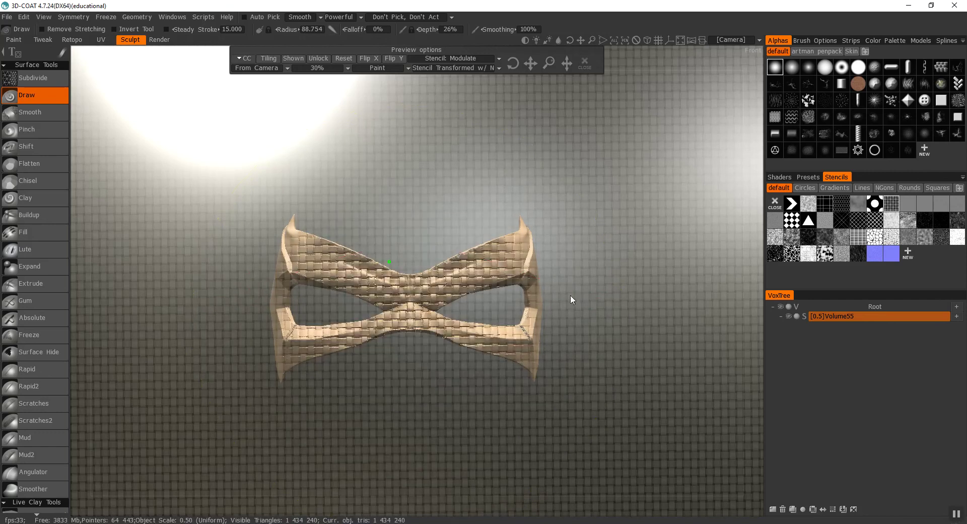
pyautogui.moveTo(605, 283)
pyautogui.mouseDown()
pyautogui.moveTo(718, 283)
pyautogui.moveTo(611, 284)
pyautogui.mouseUp()
pyautogui.moveTo(611, 279); pyautogui.dragTo(621, 319, button='right')
pyautogui.moveTo(655, 300); pyautogui.dragTo(659, 305)
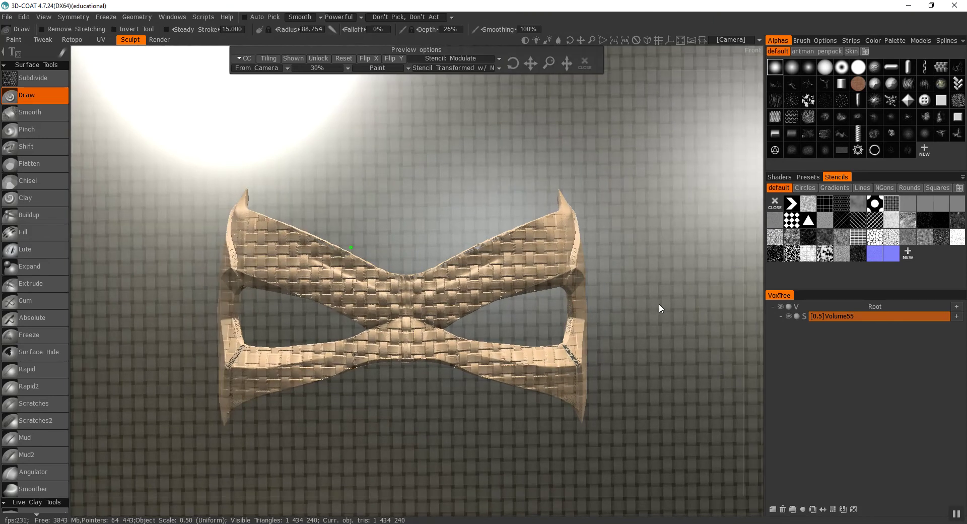
# Undo the last stamp and emboss the weave over the mask's whole front at 20% depth.
pyautogui.hotkey('ctrl', 'z')
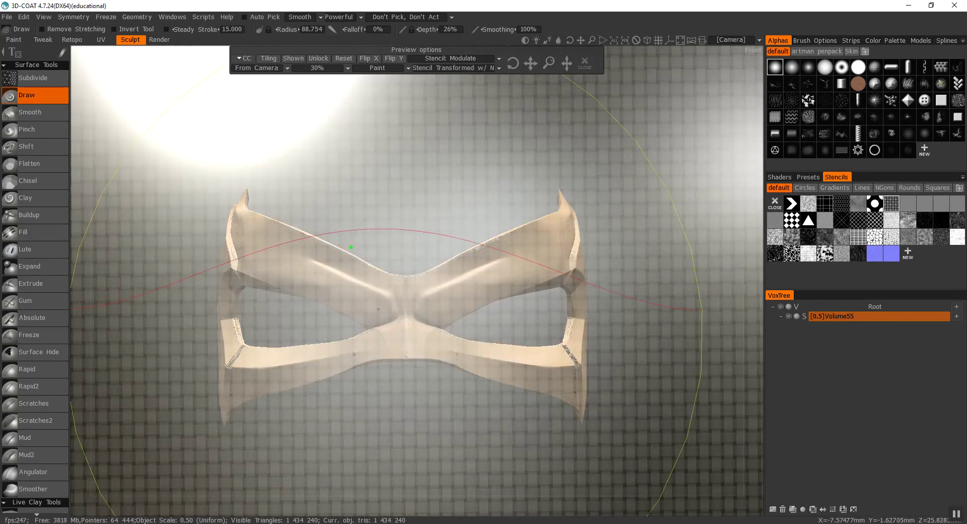
pyautogui.moveTo(409, 309); pyautogui.dragTo(404, 316, button='right')
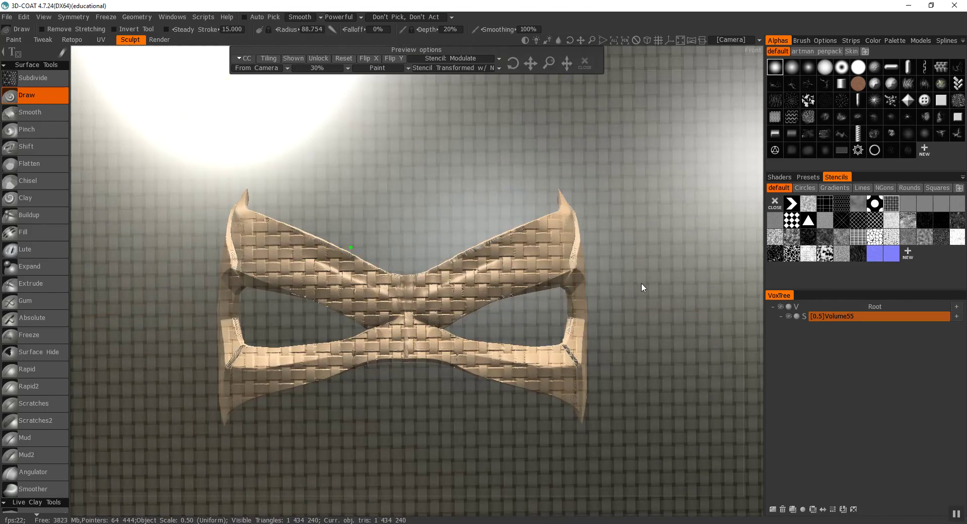
# Stamp the weave onto the mask's right side panel, redoing it closer up with a brush radius of 41.924.
pyautogui.moveTo(642, 283); pyautogui.dragTo(479, 286)
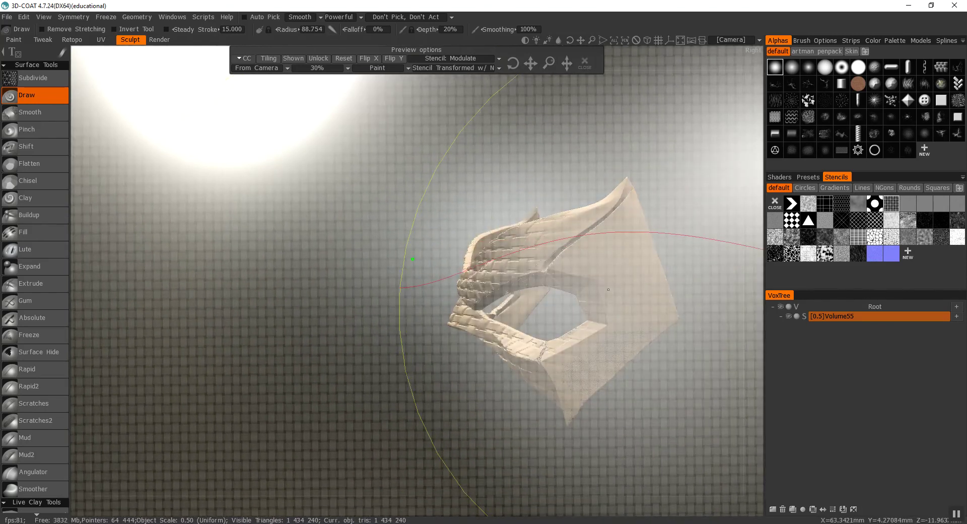
pyautogui.click(609, 289)
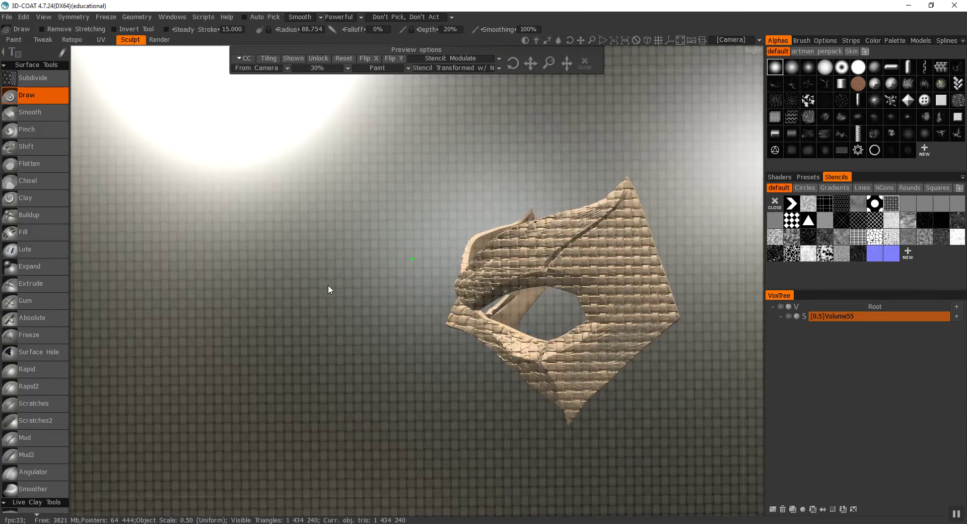
pyautogui.moveTo(327, 285); pyautogui.dragTo(514, 288)
pyautogui.moveTo(515, 288); pyautogui.dragTo(404, 274, button='right')
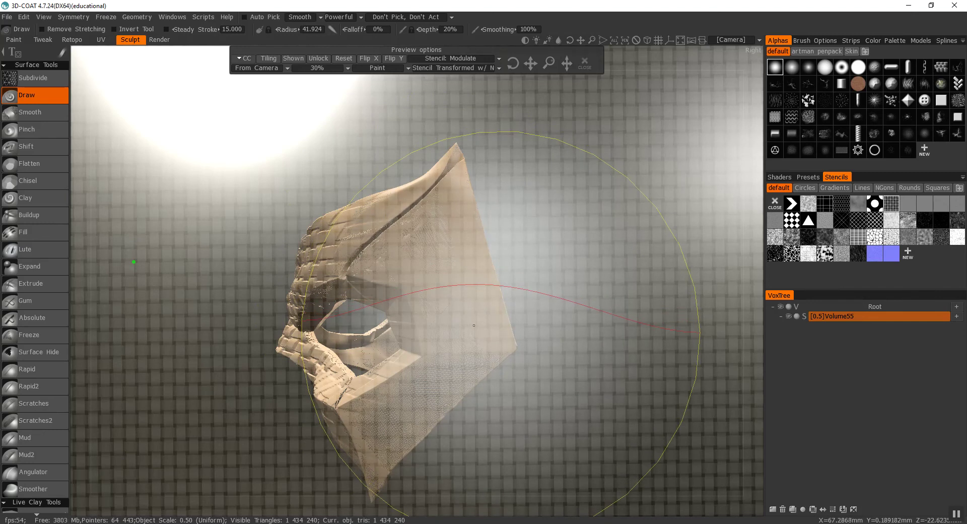
pyautogui.click(474, 325)
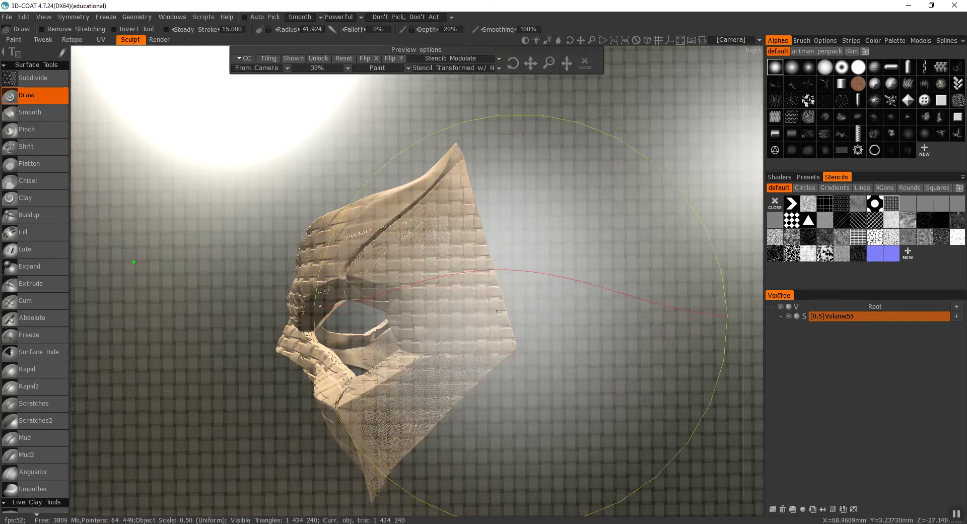
# Scale up the woven stencil and stamp it onto the mask's left side panel with a brush radius of 47.507.
pyautogui.moveTo(547, 262); pyautogui.dragTo(534, 253, button='right')
pyautogui.moveTo(534, 253); pyautogui.dragTo(618, 256)
pyautogui.moveTo(616, 256); pyautogui.dragTo(582, 240, button='right')
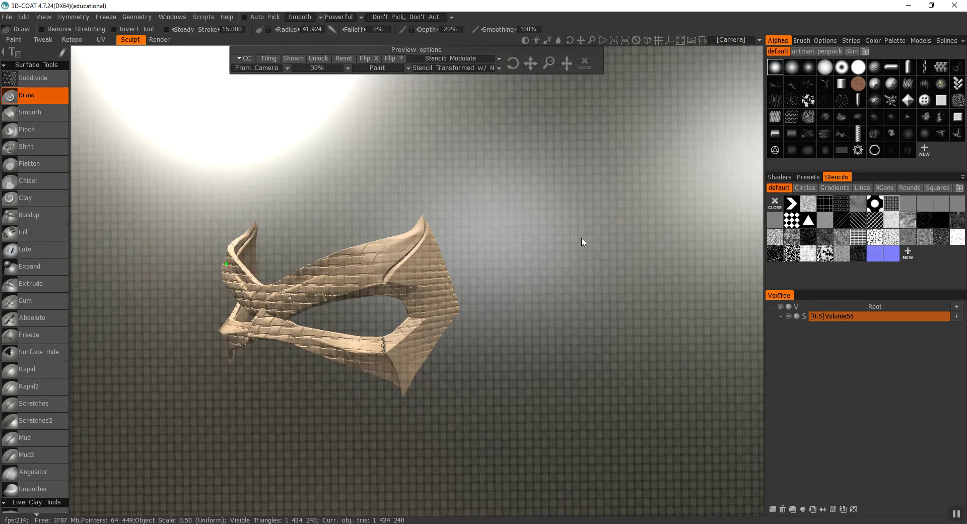
pyautogui.moveTo(582, 240); pyautogui.dragTo(642, 288)
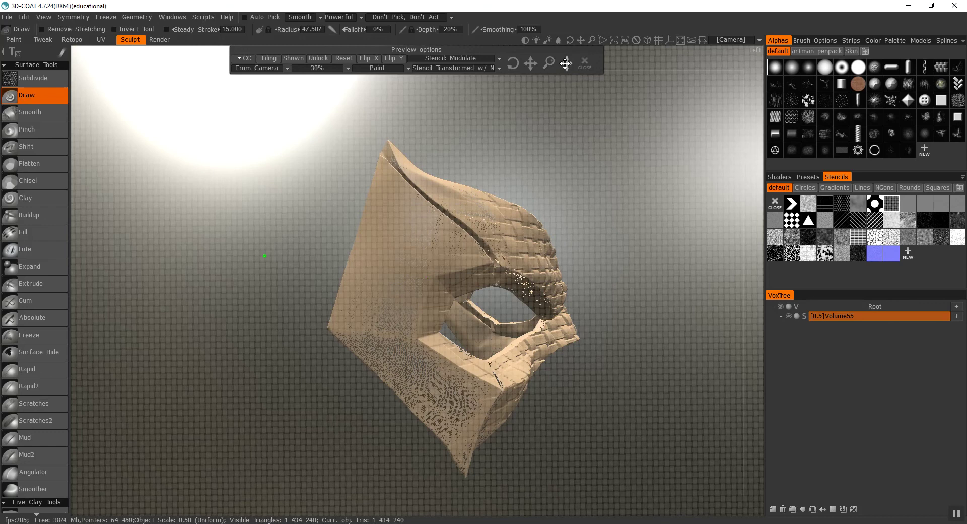
pyautogui.moveTo(549, 62); pyautogui.dragTo(550, 63)
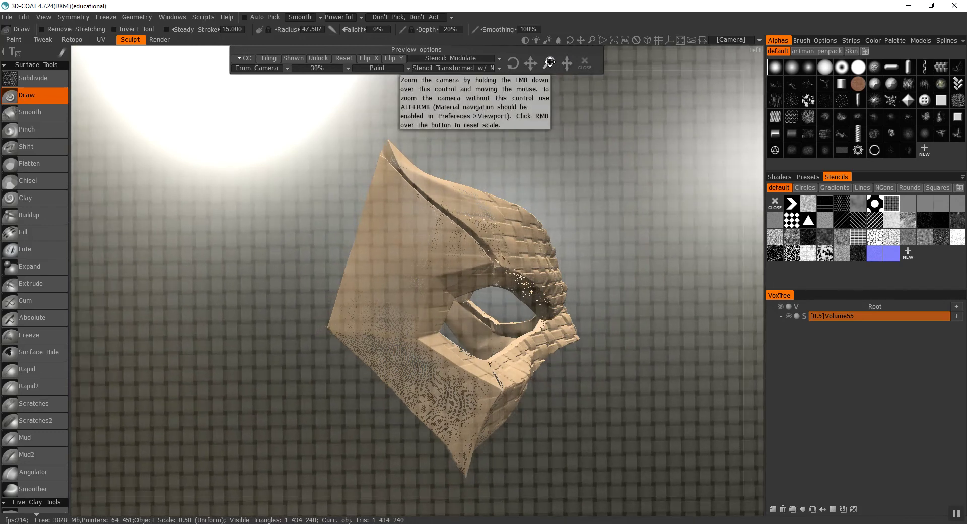
pyautogui.click(382, 297)
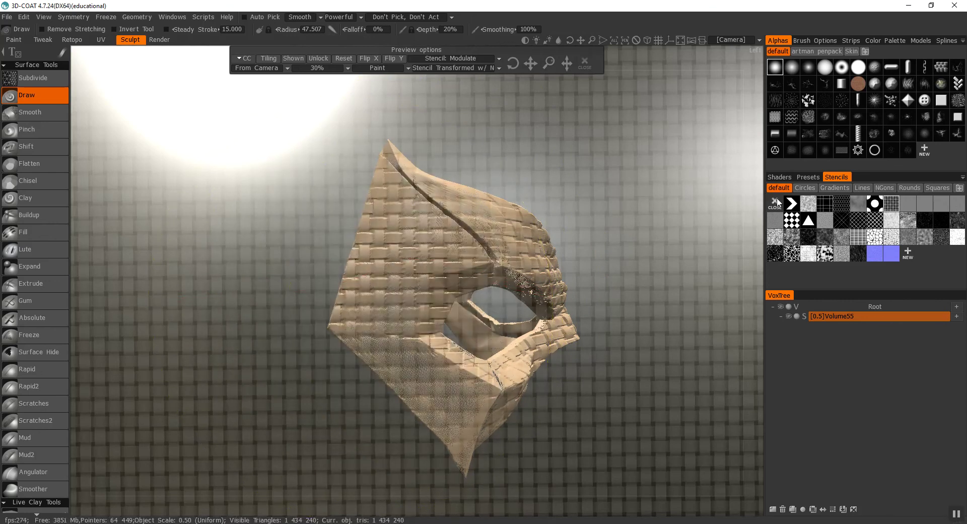
# Turn off the woven stencil and examine the embossed weave across the mask's front.
pyautogui.click(778, 199)
pyautogui.scroll(-3, 657, 226)
pyautogui.moveTo(656, 225); pyautogui.dragTo(568, 224)
pyautogui.moveTo(568, 223); pyautogui.dragTo(612, 249, button='middle')
pyautogui.moveTo(612, 248); pyautogui.dragTo(606, 247)
pyautogui.moveTo(606, 247); pyautogui.dragTo(613, 274, button='right')
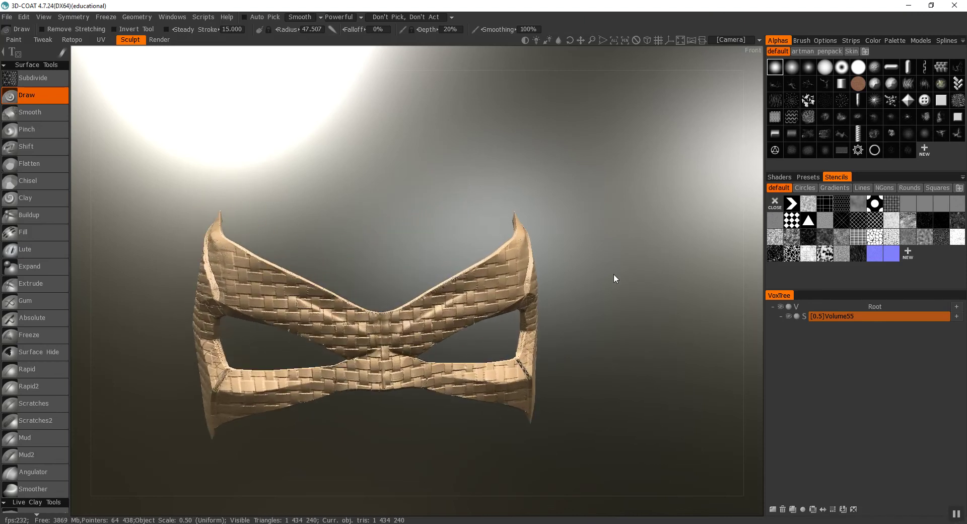
pyautogui.moveTo(613, 275); pyautogui.dragTo(608, 255)
pyautogui.moveTo(609, 255); pyautogui.dragTo(629, 237, button='middle')
pyautogui.moveTo(628, 237); pyautogui.dragTo(627, 262, button='right')
pyautogui.moveTo(627, 261); pyautogui.dragTo(639, 253)
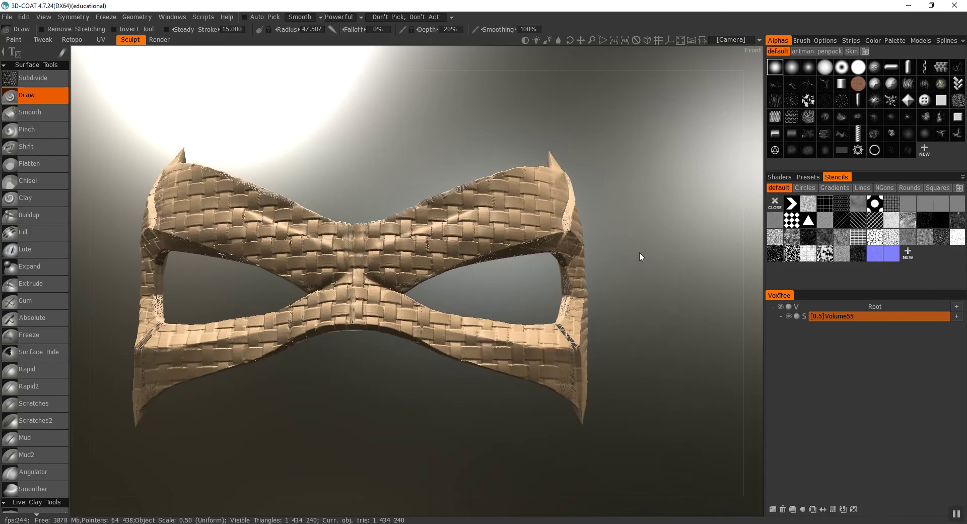
pyautogui.moveTo(639, 252); pyautogui.dragTo(635, 251, button='right')
pyautogui.moveTo(636, 251); pyautogui.dragTo(635, 256)
pyautogui.moveTo(636, 256); pyautogui.dragTo(631, 252, button='right')
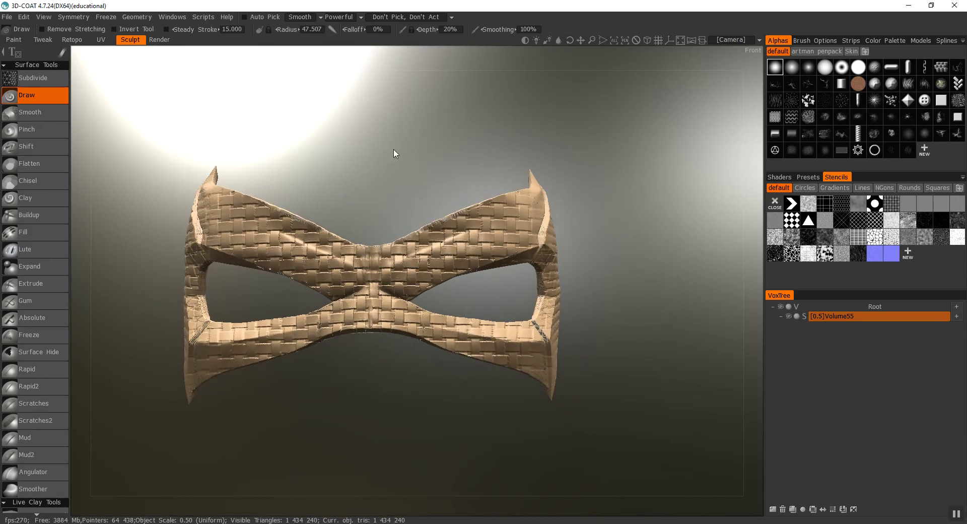
# Turn off the wireframe display for the mask.
pyautogui.click(44, 19)
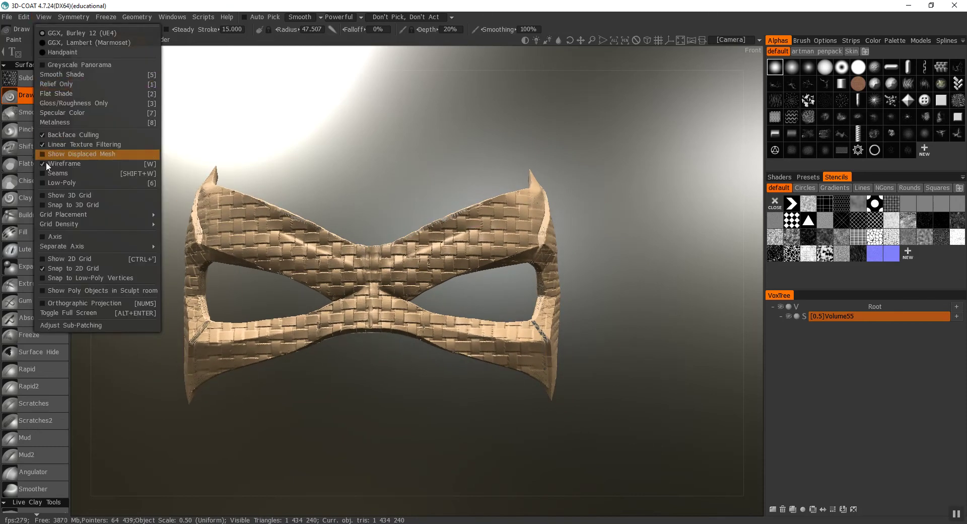
pyautogui.click(45, 163)
pyautogui.moveTo(322, 171); pyautogui.dragTo(328, 148, button='right')
pyautogui.moveTo(328, 148); pyautogui.dragTo(378, 173)
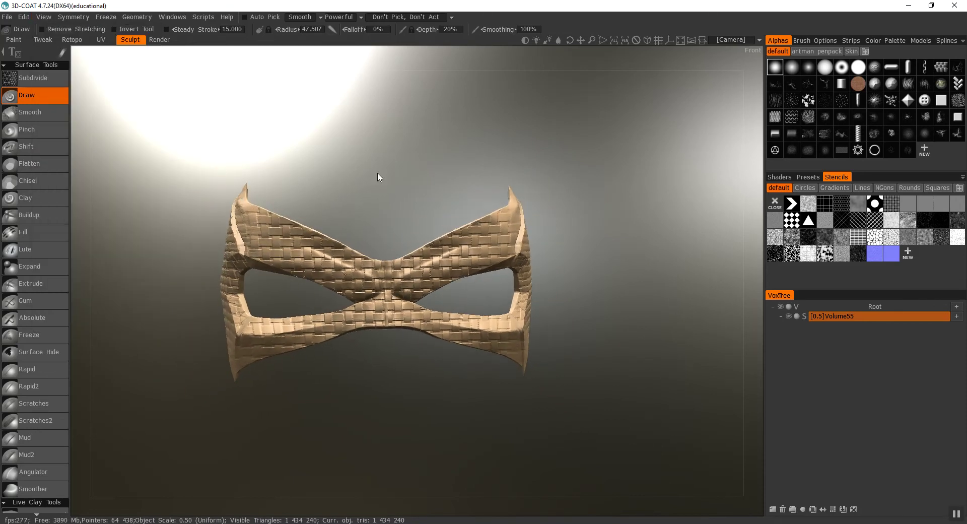
# Convert the Volume55 layer from surface to voxel mode with a required poly count of 1 577 666.
pyautogui.moveTo(633, 252); pyautogui.dragTo(670, 288)
pyautogui.click(805, 316)
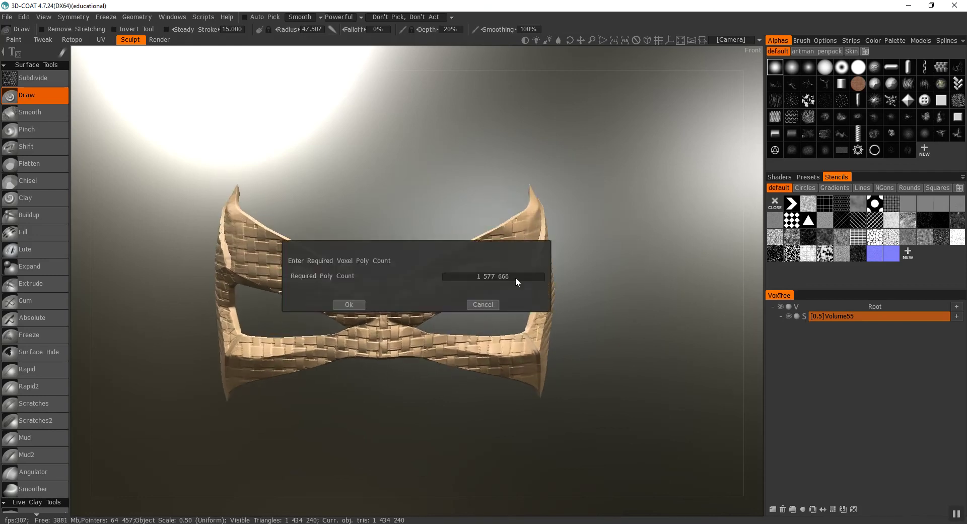
pyautogui.click(361, 303)
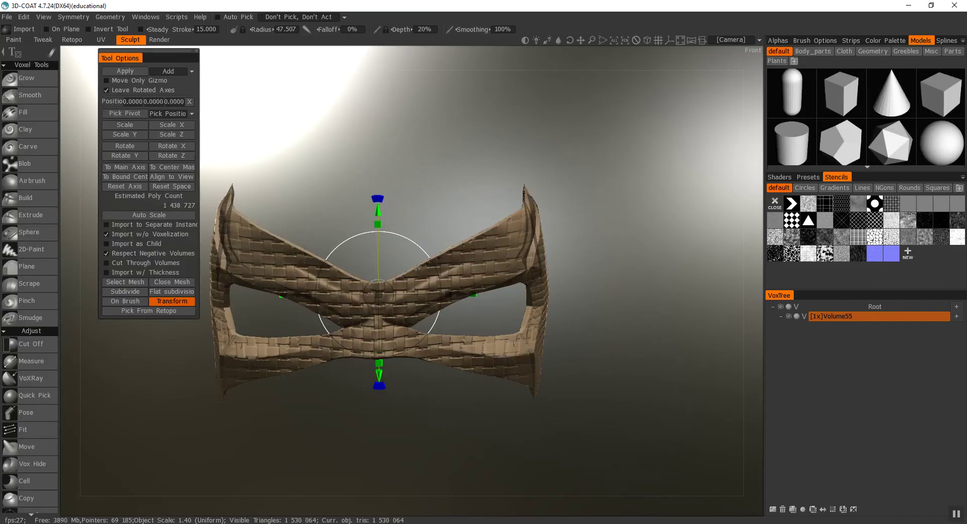
# Examine the voxelized mask's weave detail on its side panel, interior and front.
pyautogui.moveTo(639, 182); pyautogui.dragTo(657, 206)
pyautogui.moveTo(656, 207); pyautogui.dragTo(662, 222, button='right')
pyautogui.moveTo(662, 222); pyautogui.dragTo(667, 208, button='middle')
pyautogui.moveTo(667, 209); pyautogui.dragTo(669, 217, button='right')
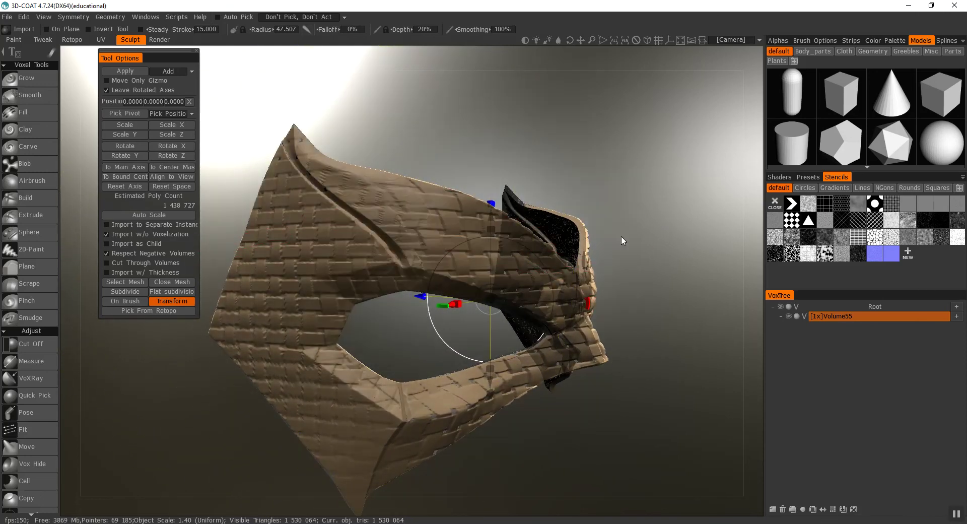
pyautogui.moveTo(621, 236); pyautogui.dragTo(627, 221, button='right')
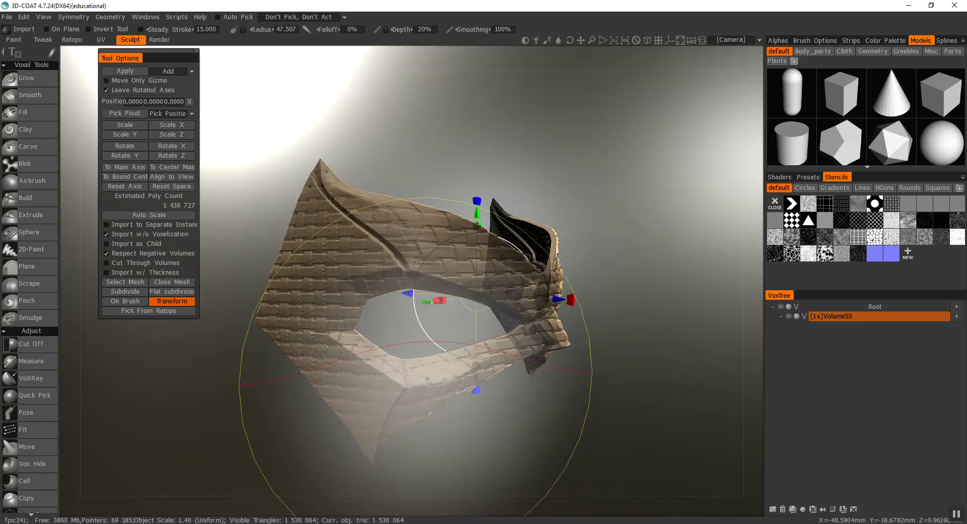
pyautogui.moveTo(610, 402)
pyautogui.mouseDown()
pyautogui.moveTo(631, 327)
pyautogui.moveTo(645, 323)
pyautogui.moveTo(563, 364)
pyautogui.moveTo(453, 397)
pyautogui.moveTo(445, 391)
pyautogui.moveTo(542, 411)
pyautogui.moveTo(464, 418)
pyautogui.moveTo(428, 409)
pyautogui.moveTo(555, 395)
pyautogui.moveTo(535, 414)
pyautogui.moveTo(542, 426)
pyautogui.moveTo(552, 438)
pyautogui.moveTo(589, 433)
pyautogui.moveTo(474, 430)
pyautogui.moveTo(505, 430)
pyautogui.moveTo(501, 422)
pyautogui.moveTo(515, 443)
pyautogui.moveTo(523, 431)
pyautogui.moveTo(503, 442)
pyautogui.mouseUp()
pyautogui.scroll(2, 542, 426)
pyautogui.moveTo(503, 439); pyautogui.dragTo(498, 430, button='right')
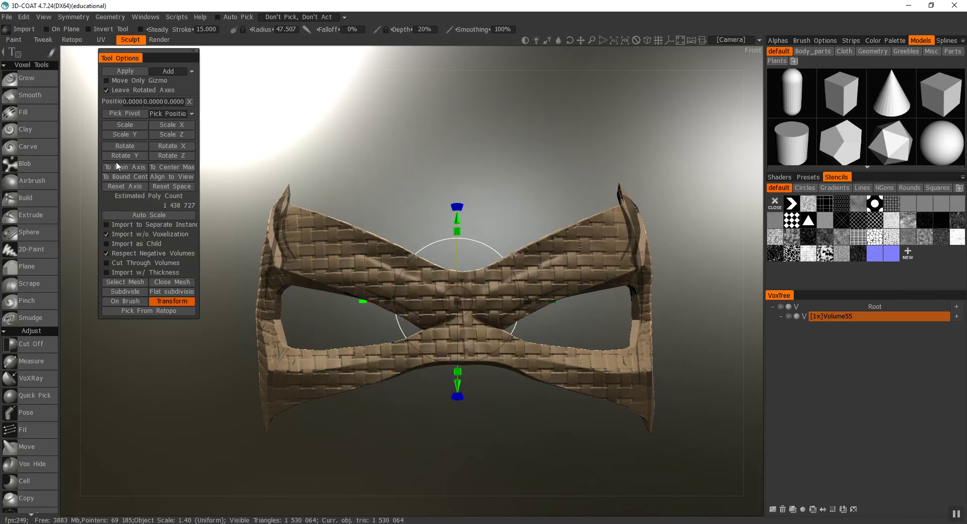
# Switch to the Render room and apply the dark red default shader to the woven mask.
pyautogui.click(157, 40)
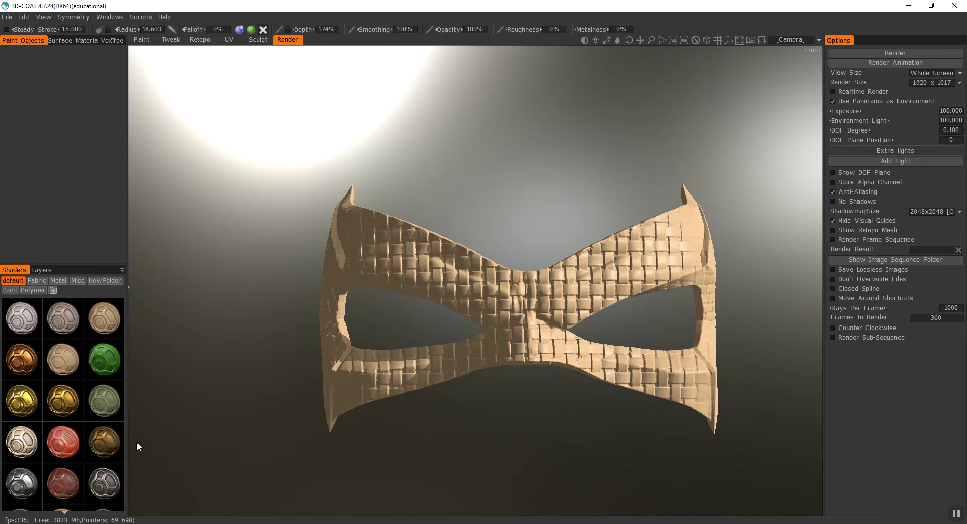
pyautogui.click(477, 321)
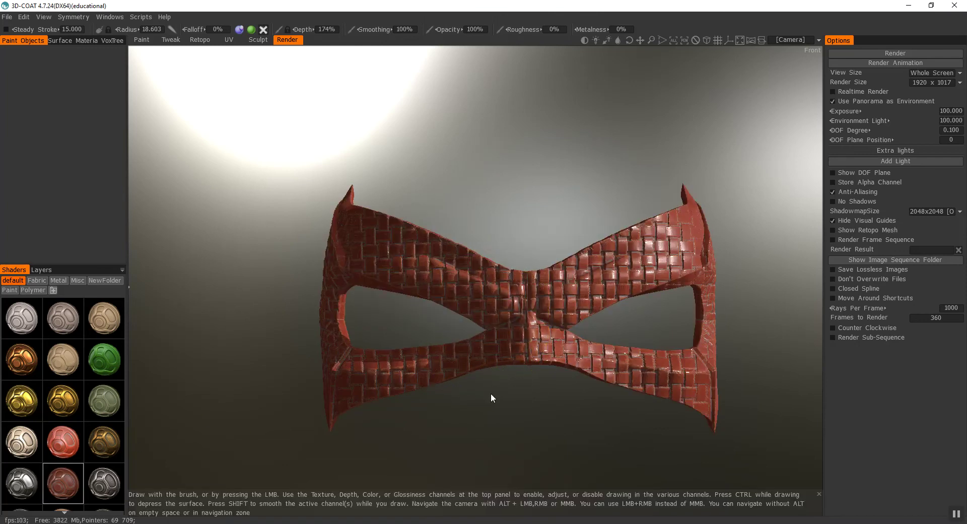
pyautogui.moveTo(491, 394); pyautogui.dragTo(513, 391)
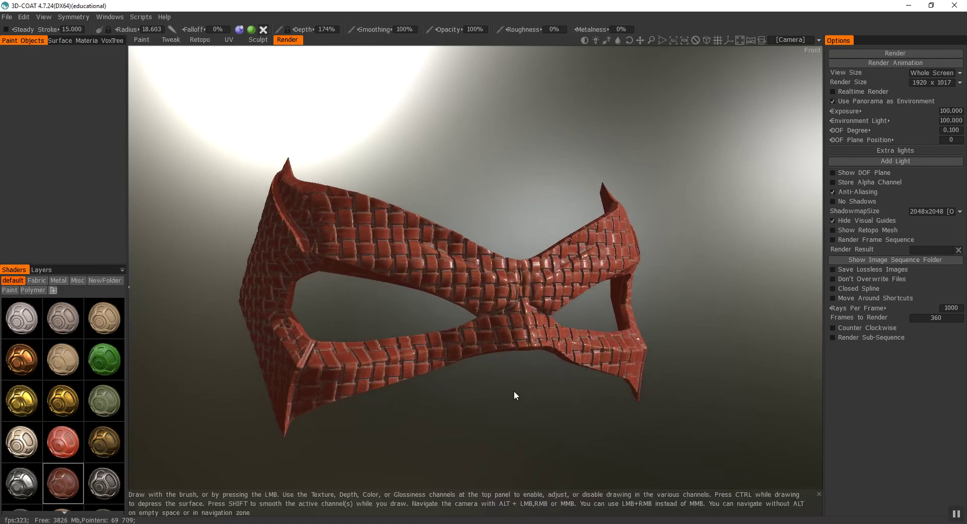